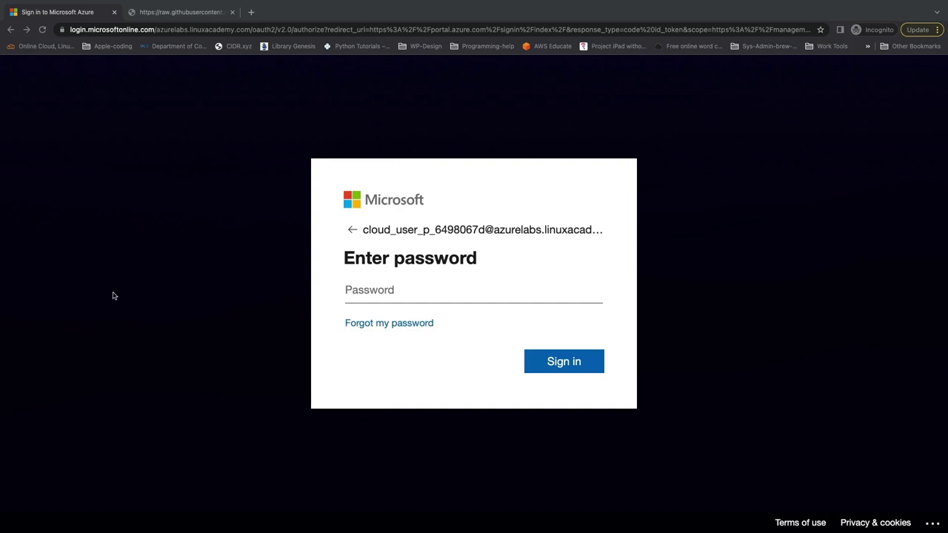
Sign in with the account password, choose to stay signed in and dismiss the resource view tip.
{"action": "left_click", "coordinate": [366, 298]}
{"action": "key", "text": "ctrl+v"}
{"action": "key", "text": "Return"}
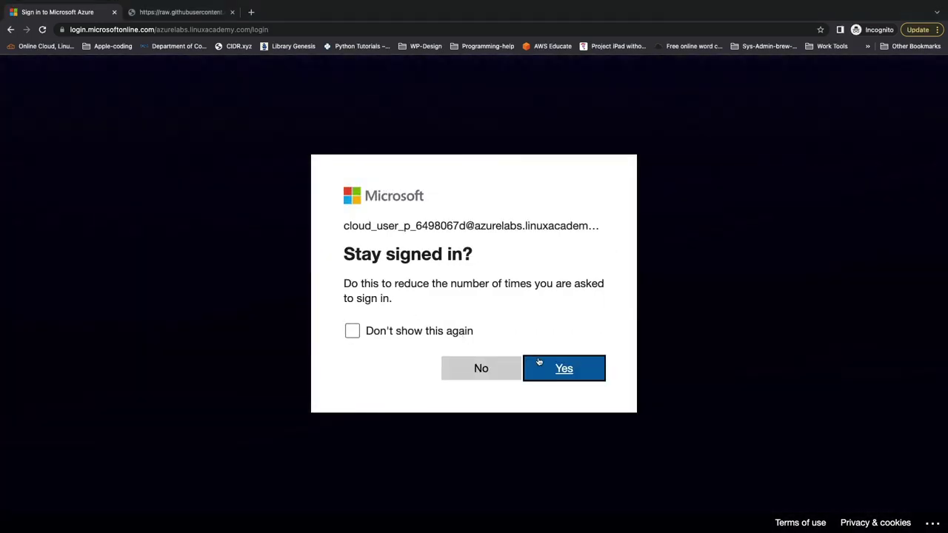
{"action": "left_click", "coordinate": [549, 367]}
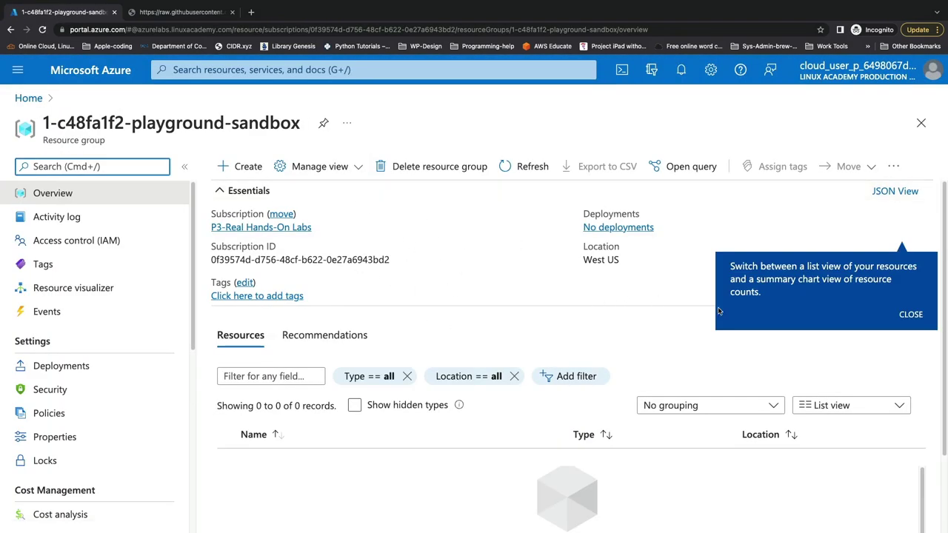
{"action": "left_click", "coordinate": [908, 315]}
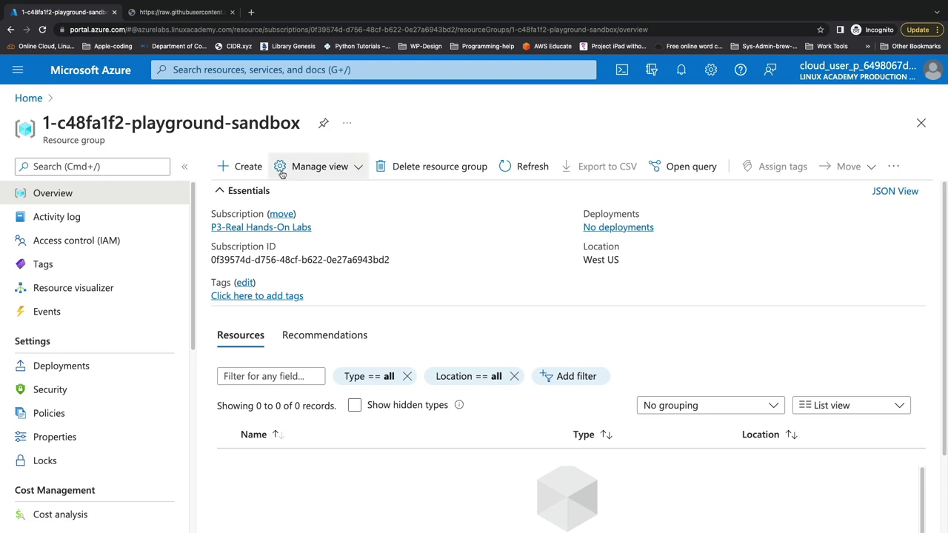
Check the setup commands file on GitHub, and start Cloud Shell in the Azure portal with the PowerShell environment.
{"action": "left_click", "coordinate": [183, 13]}
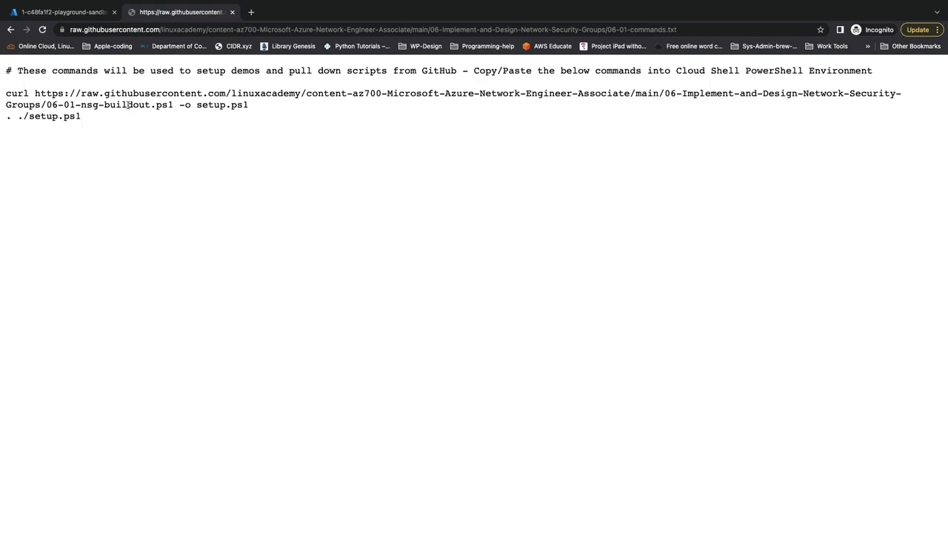
{"action": "left_click", "coordinate": [70, 11]}
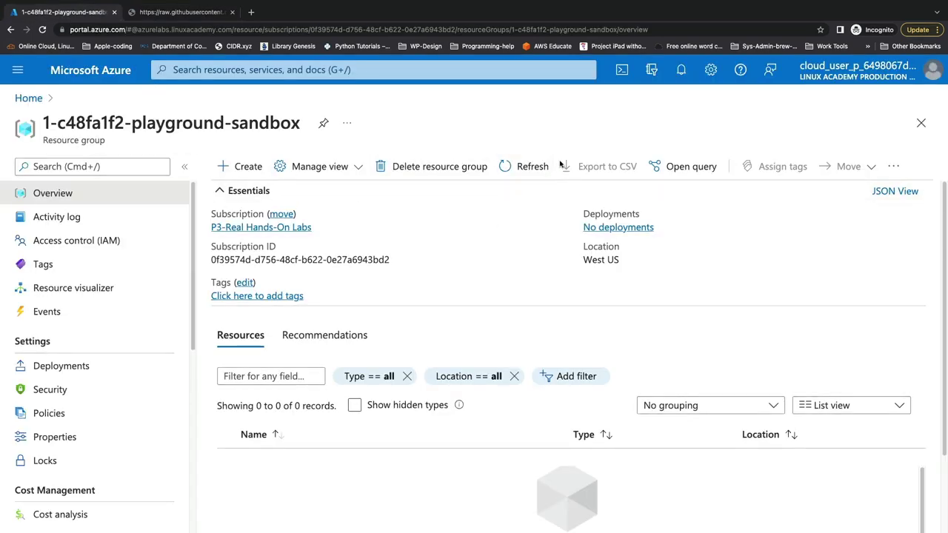
{"action": "left_click", "coordinate": [623, 74]}
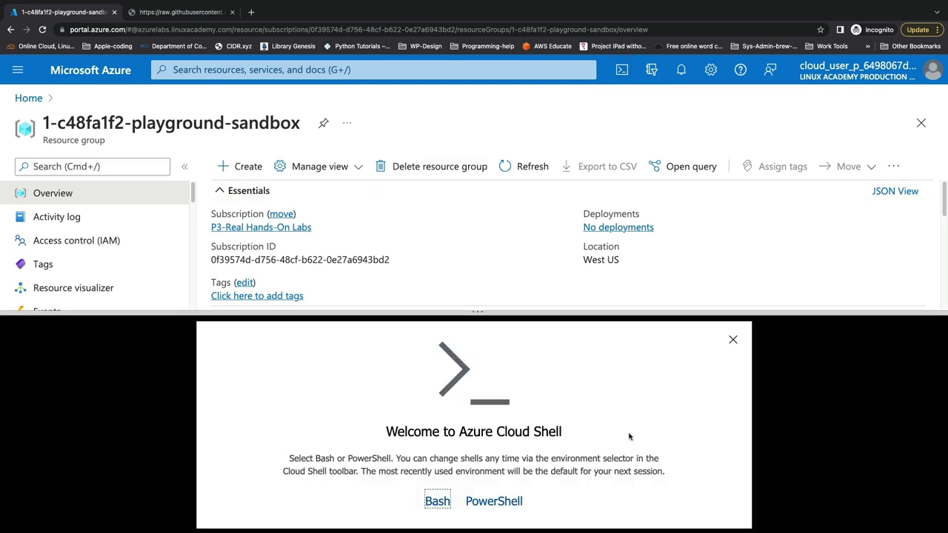
{"action": "left_click", "coordinate": [517, 503]}
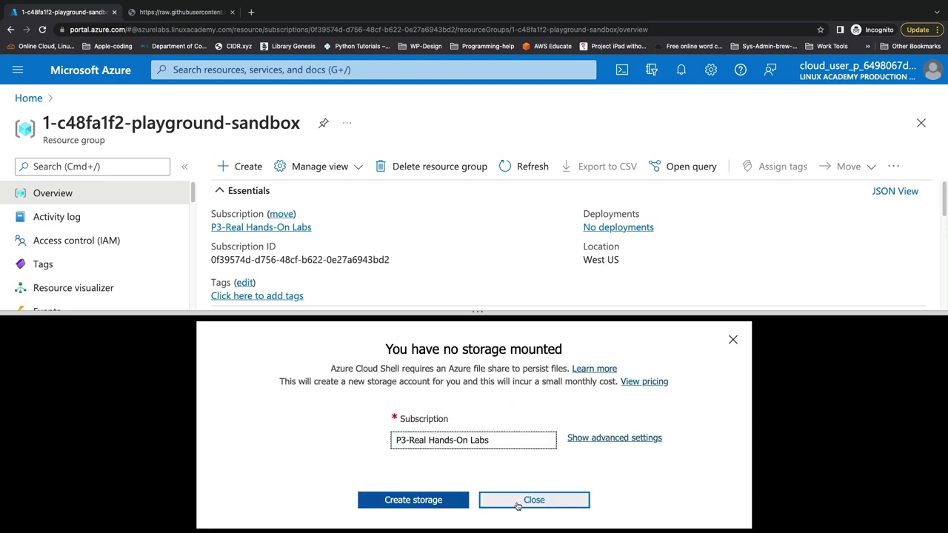
Create Cloud Shell storage with advanced settings, using new storage account acgcloudchasedemostg and new file share cloudshell.
{"action": "left_click", "coordinate": [602, 438]}
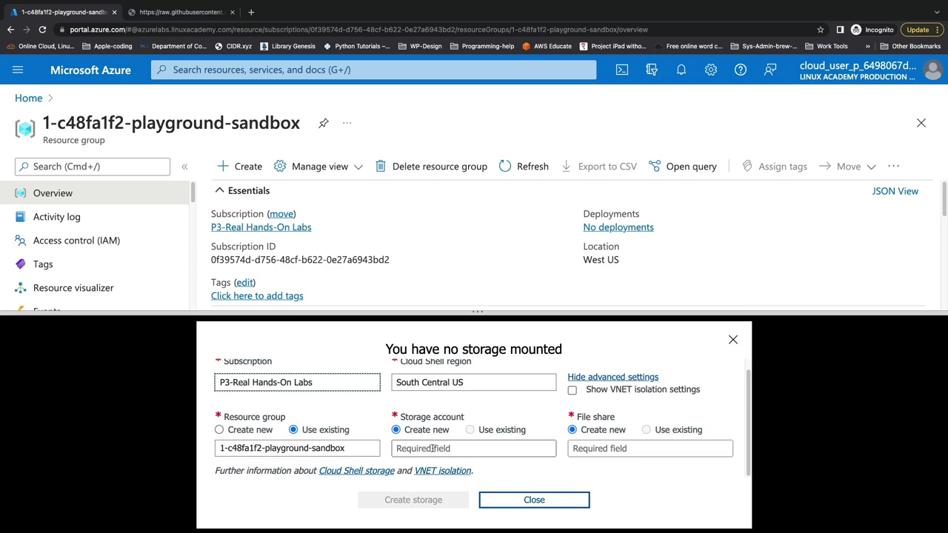
{"action": "left_click", "coordinate": [434, 448]}
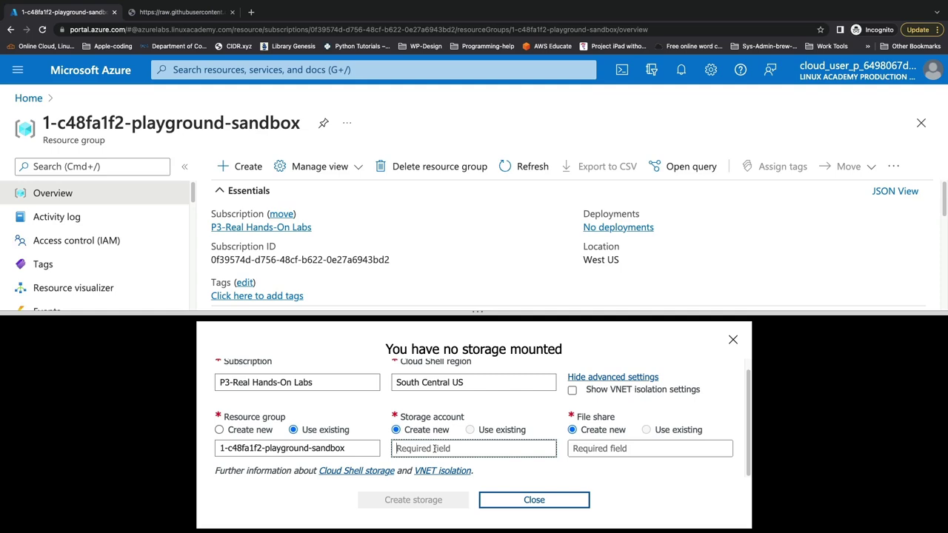
{"action": "type", "text": "acgcloudchasedemostg"}
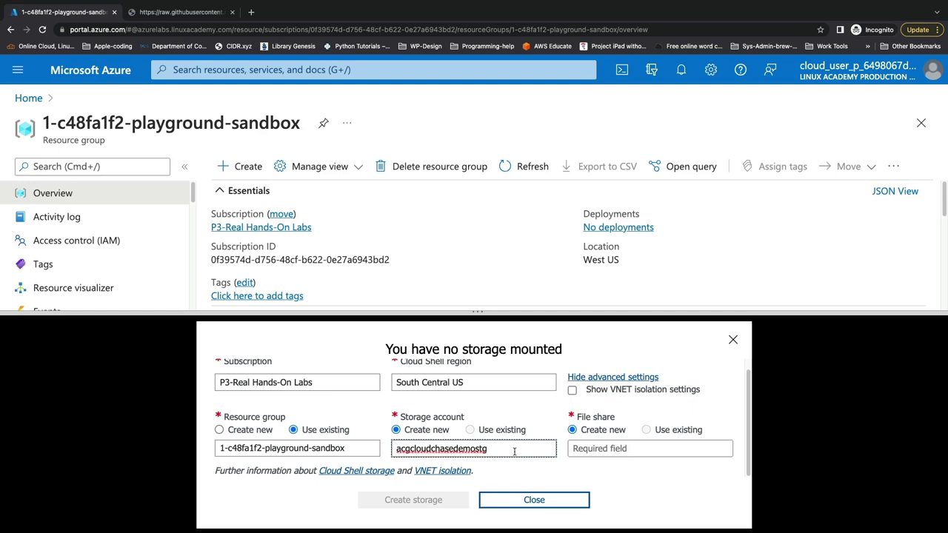
{"action": "left_click", "coordinate": [599, 450]}
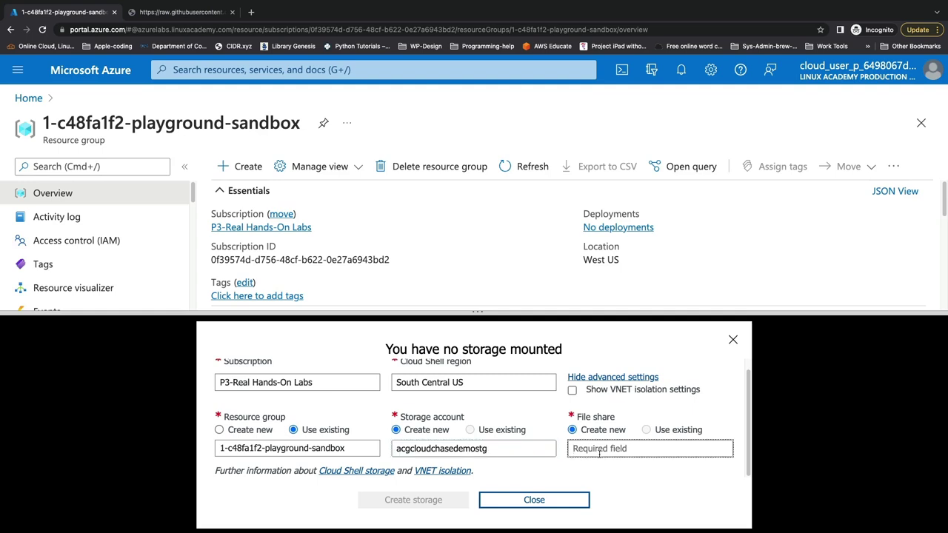
{"action": "type", "text": "cloudshell"}
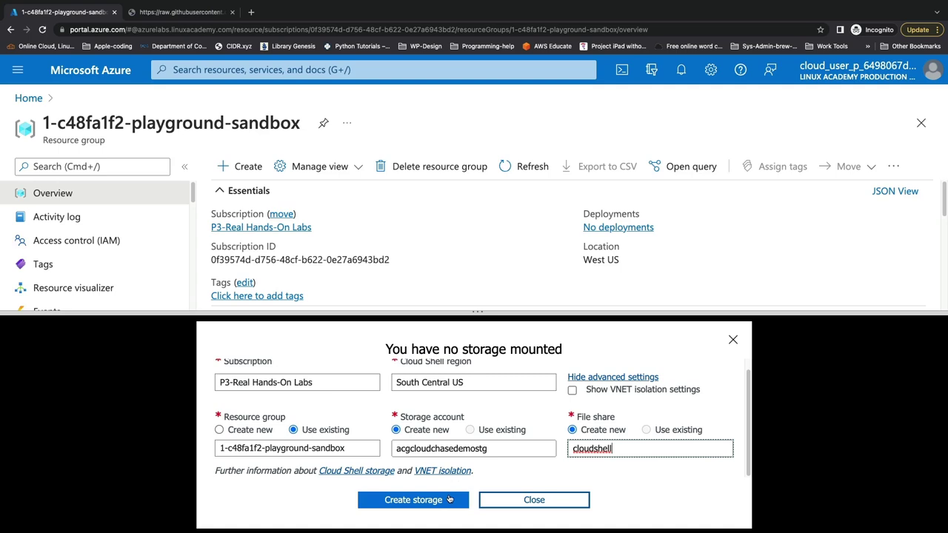
{"action": "left_click", "coordinate": [449, 500]}
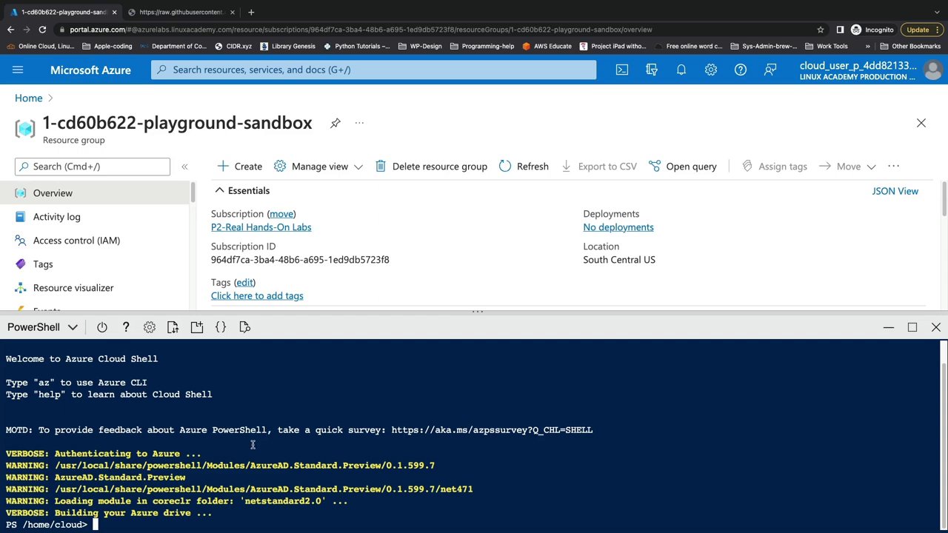
Clear the Cloud Shell console and enlarge its display with Medium text size and a maximized pane.
{"action": "type", "text": "clear"}
{"action": "key", "text": "Return"}
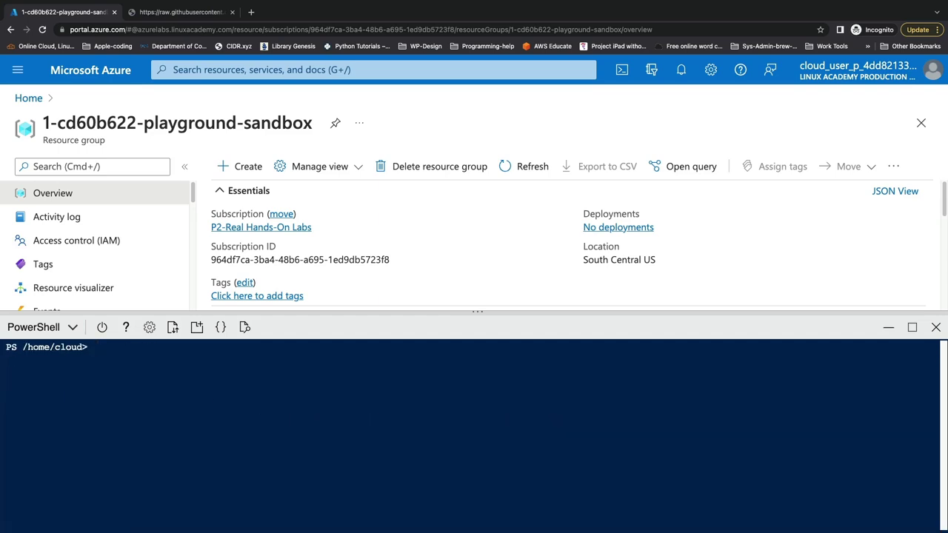
{"action": "left_click", "coordinate": [147, 331]}
{"action": "mouse_move", "coordinate": [153, 352]}
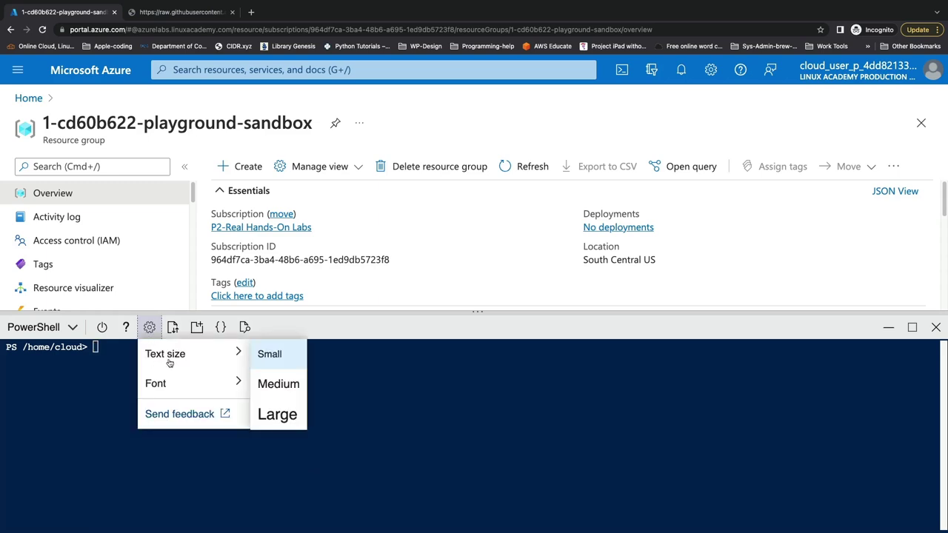
{"action": "left_click", "coordinate": [271, 391]}
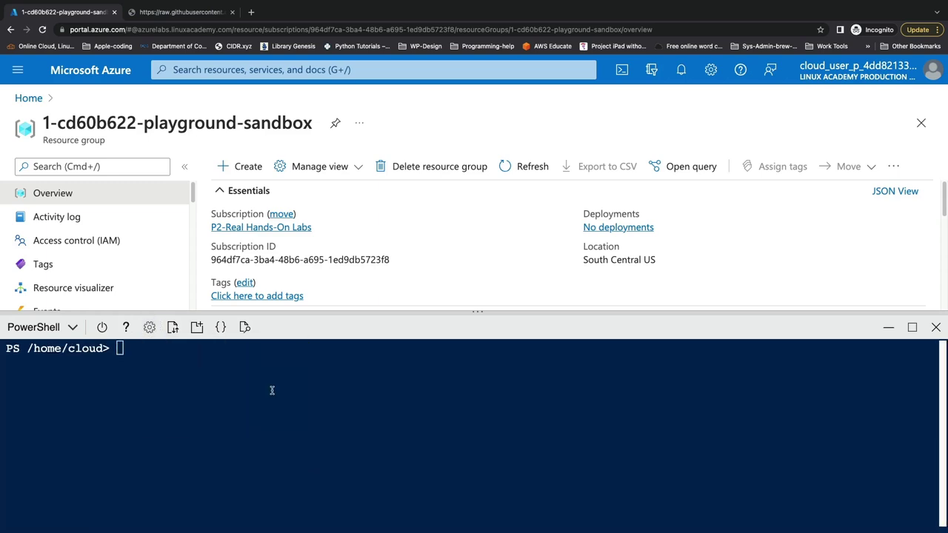
{"action": "left_click", "coordinate": [908, 333]}
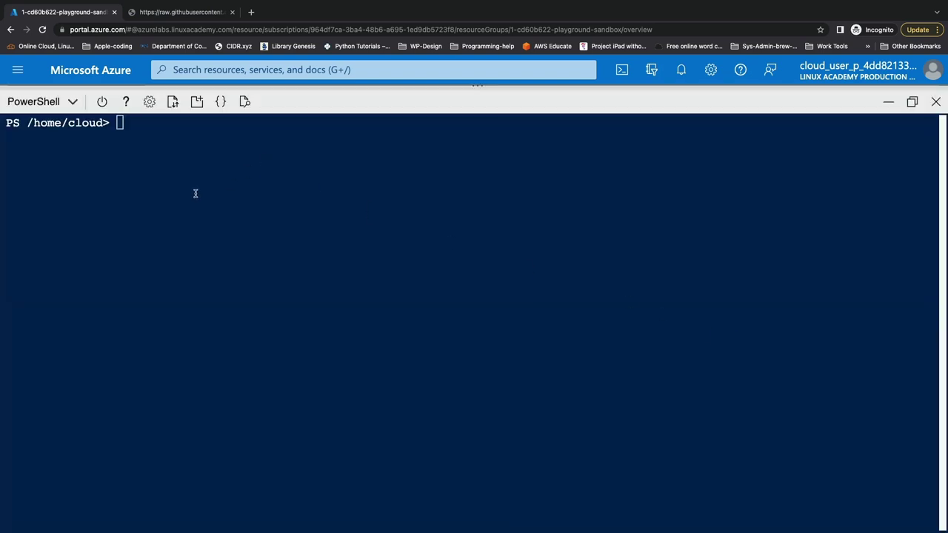
Copy the setup commands that download and run setup.ps1 from the GitHub page, and run them in Cloud Shell.
{"action": "left_click", "coordinate": [189, 15]}
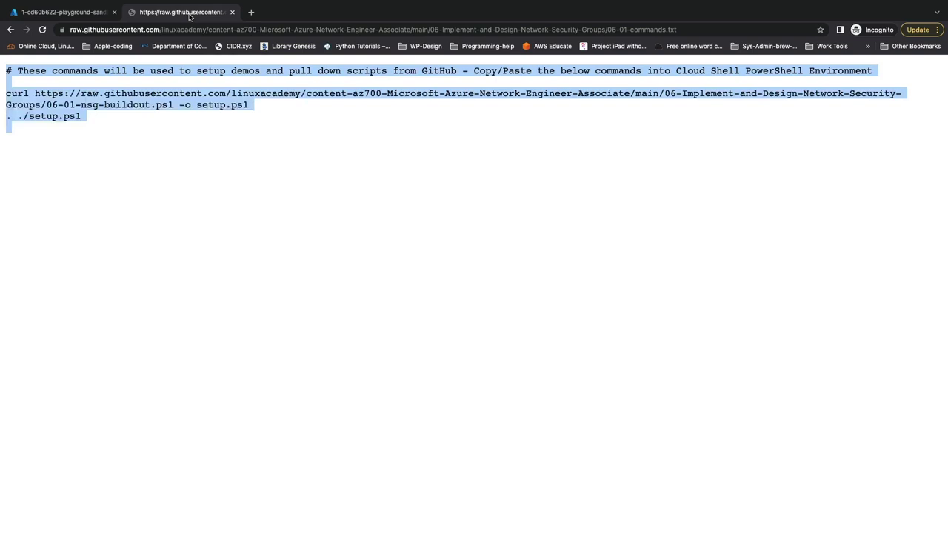
{"action": "right_click", "coordinate": [67, 109]}
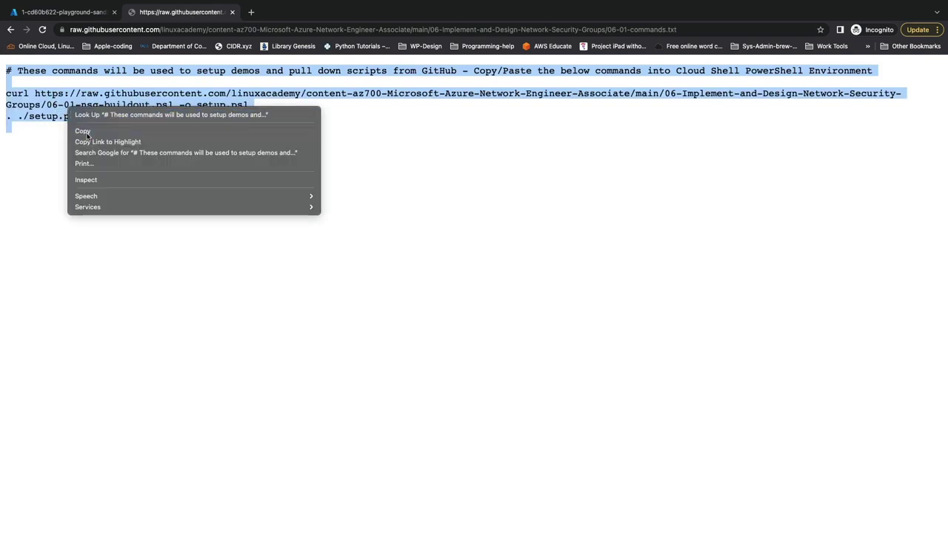
{"action": "left_click", "coordinate": [86, 131]}
{"action": "left_click", "coordinate": [77, 16]}
{"action": "right_click", "coordinate": [166, 168]}
{"action": "left_click", "coordinate": [196, 241]}
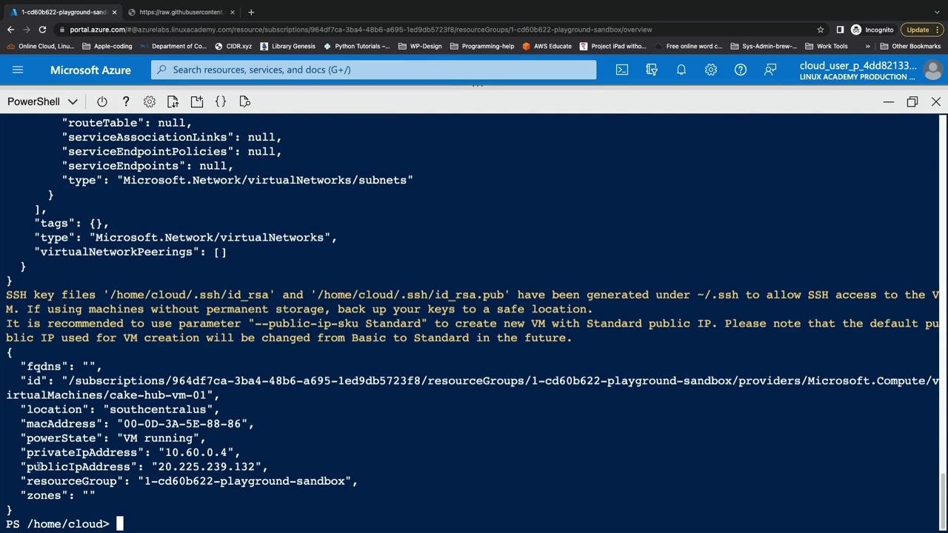
Copy the virtual machine's public IP address from the script output and clear the console.
{"action": "left_click_drag", "start_coordinate": [26, 466], "coordinate": [268, 466]}
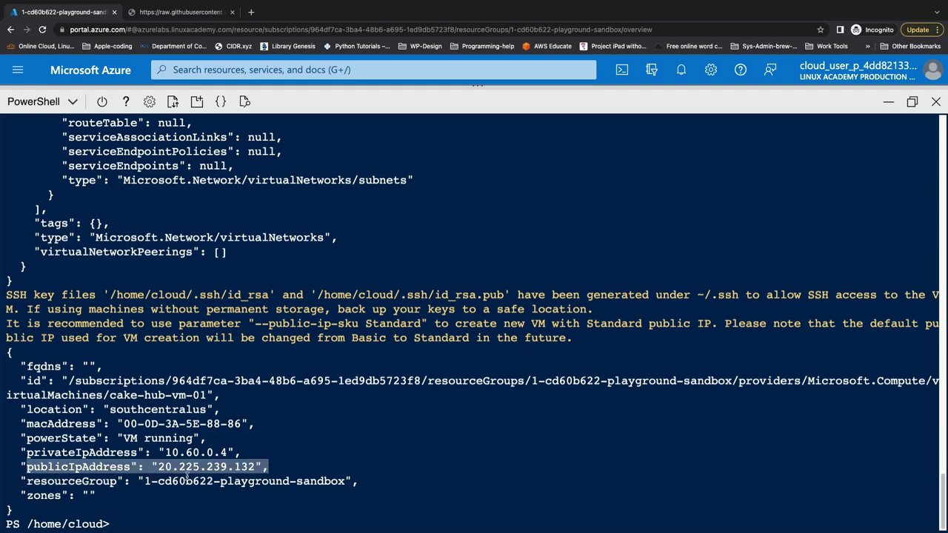
{"action": "left_click", "coordinate": [156, 466]}
{"action": "left_click_drag", "start_coordinate": [156, 466], "coordinate": [254, 466]}
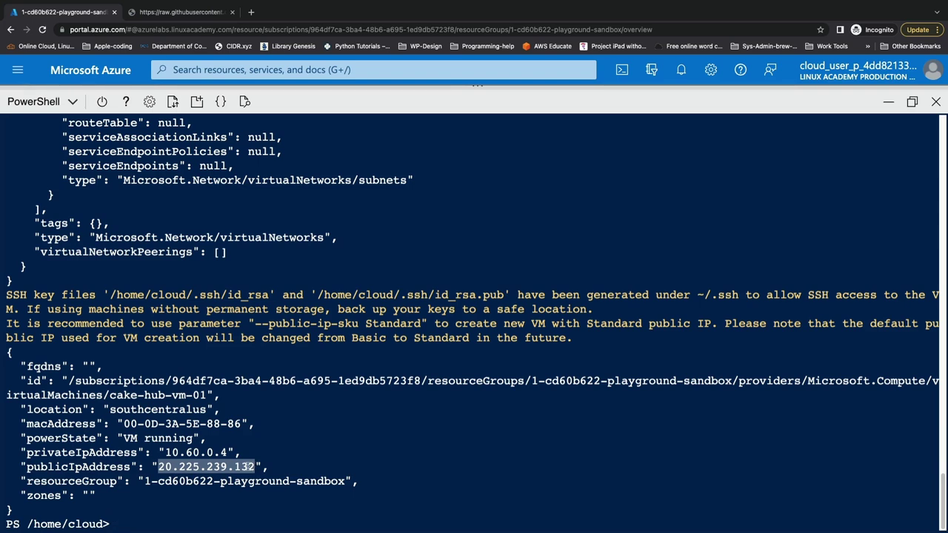
{"action": "left_click", "coordinate": [249, 467]}
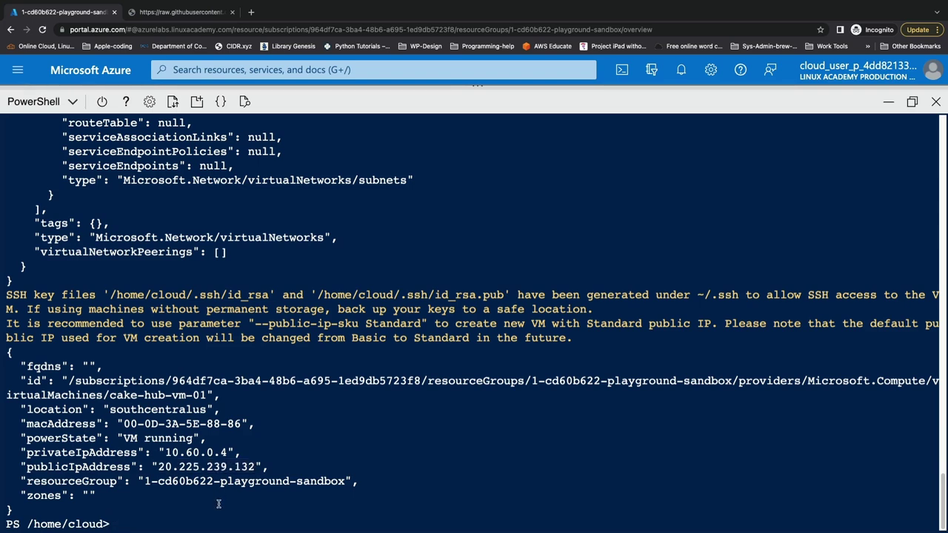
{"action": "type", "text": "clear"}
{"action": "key", "text": "Return"}
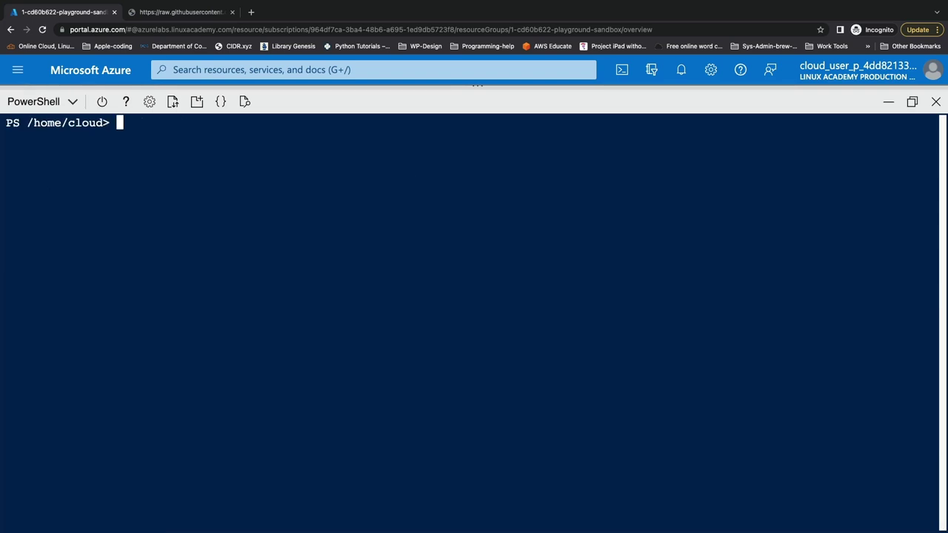
{"action": "type", "text": "ssh azureuser@"}
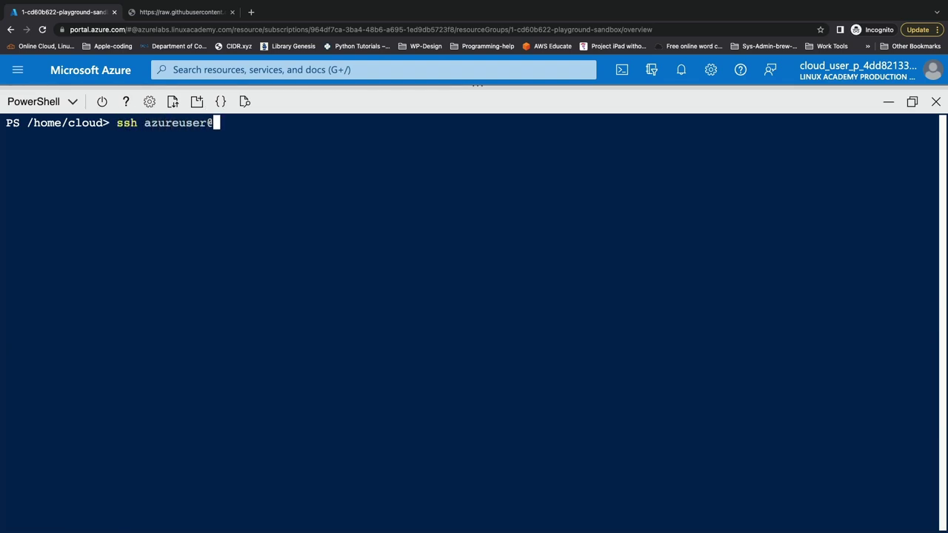
{"action": "key", "text": "super+v"}
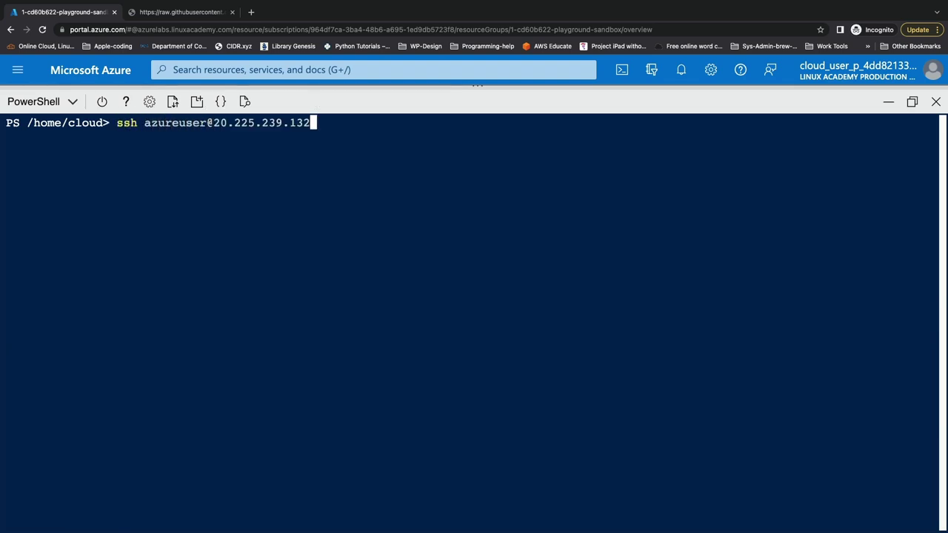
{"action": "key", "text": "Return"}
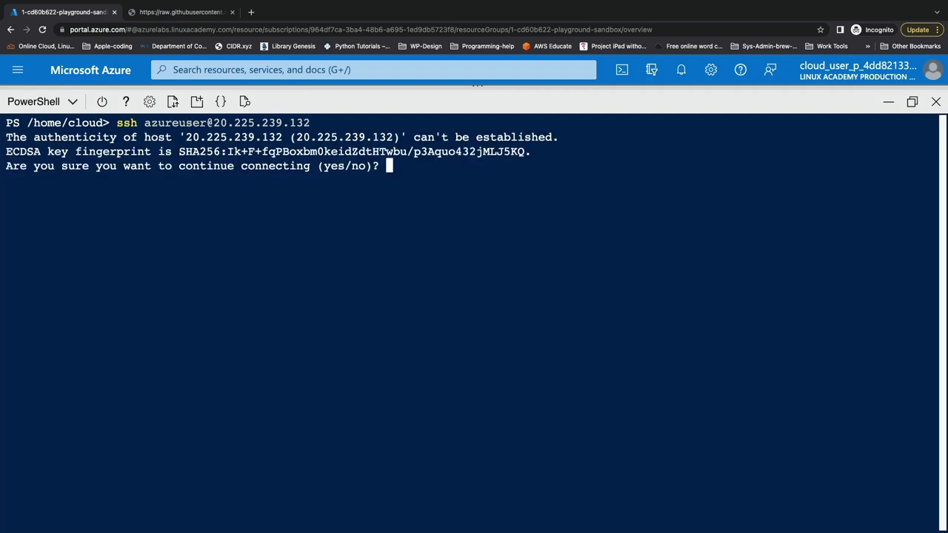
{"action": "type", "text": "yes"}
{"action": "key", "text": "Return"}
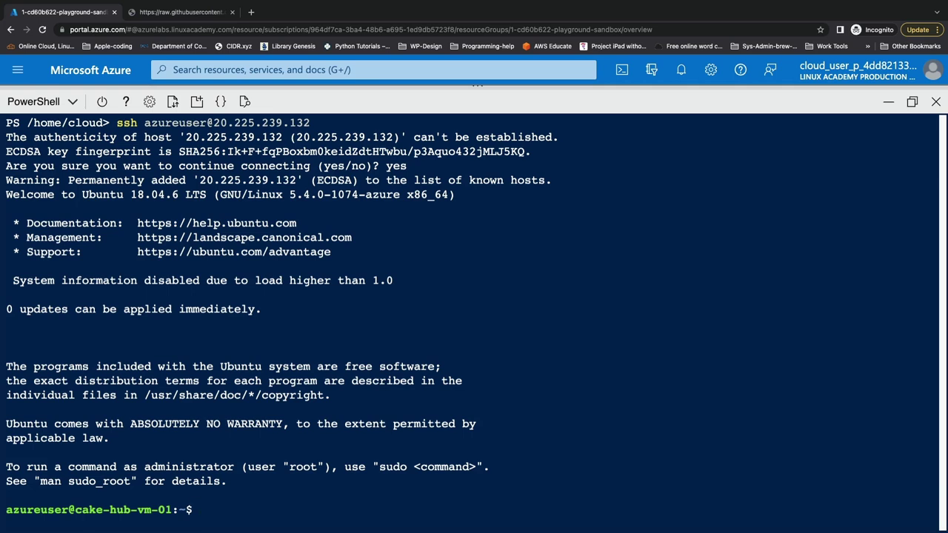
{"action": "type", "text": "clear"}
{"action": "key", "text": "Return"}
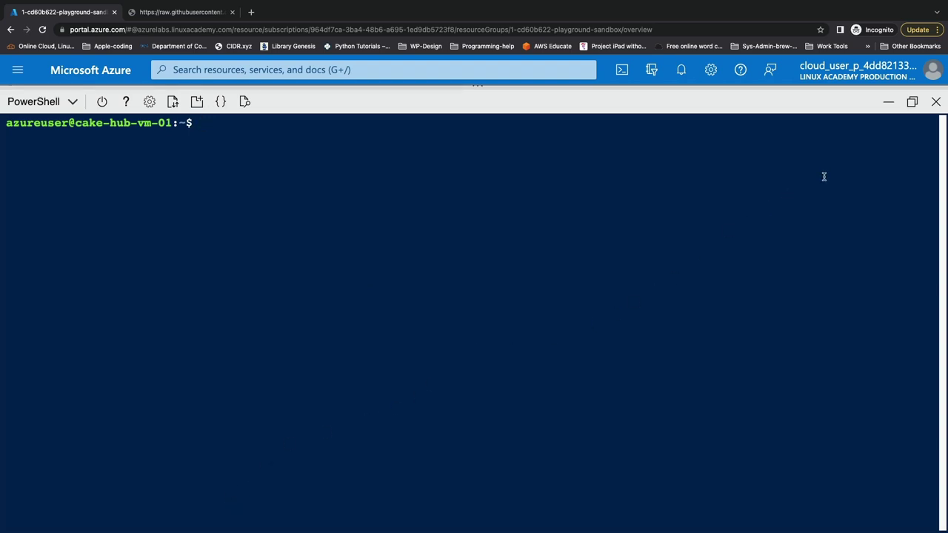
End the SSH session with exit and minimize Cloud Shell.
{"action": "type", "text": "exit"}
{"action": "key", "text": "Return"}
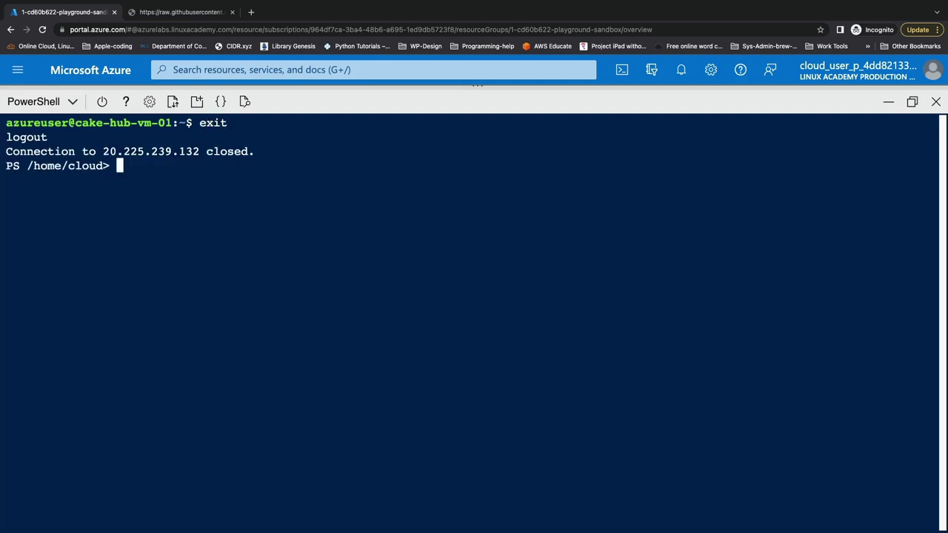
{"action": "left_click", "coordinate": [889, 102]}
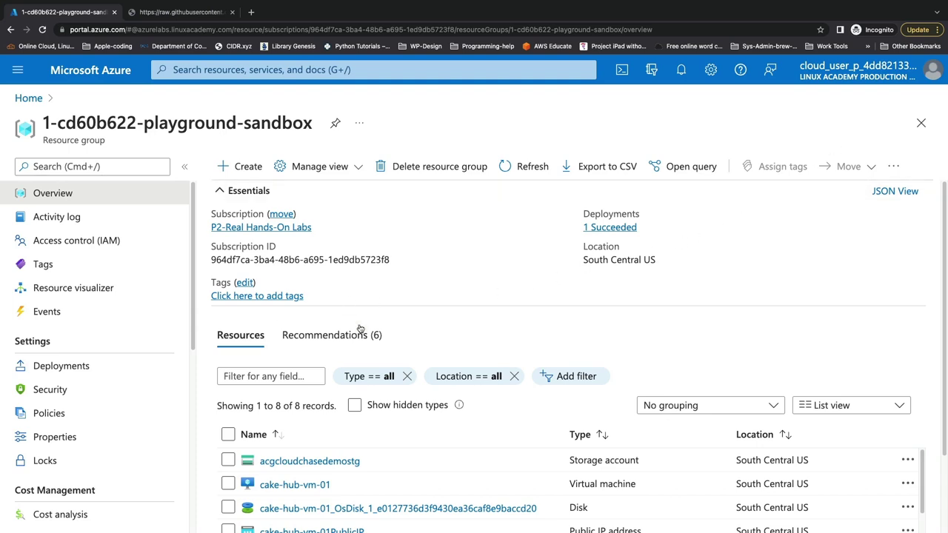
Examine the list of resources deployed in the playground sandbox resource group.
{"action": "scroll", "coordinate": [362, 331], "scroll_direction": "down", "scroll_amount": 2}
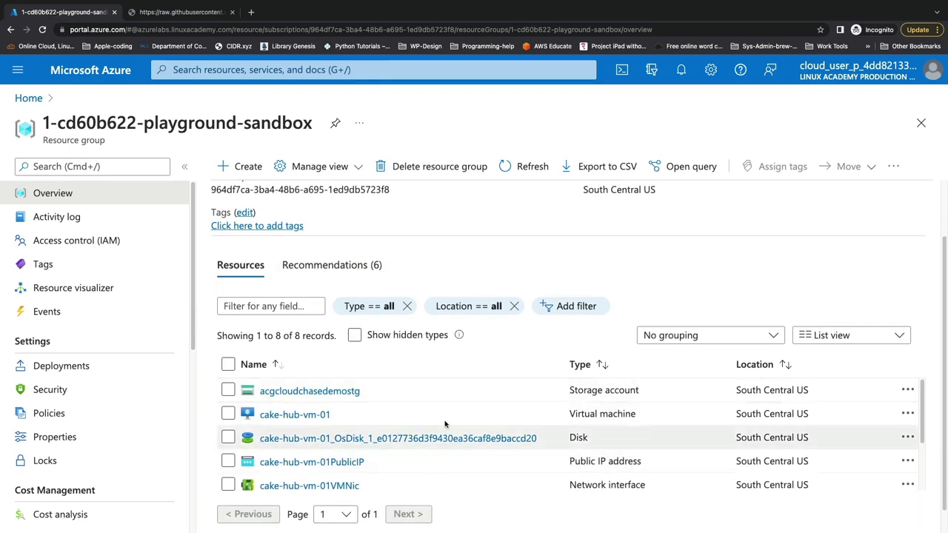
{"action": "scroll", "coordinate": [394, 433], "scroll_direction": "down", "scroll_amount": 1}
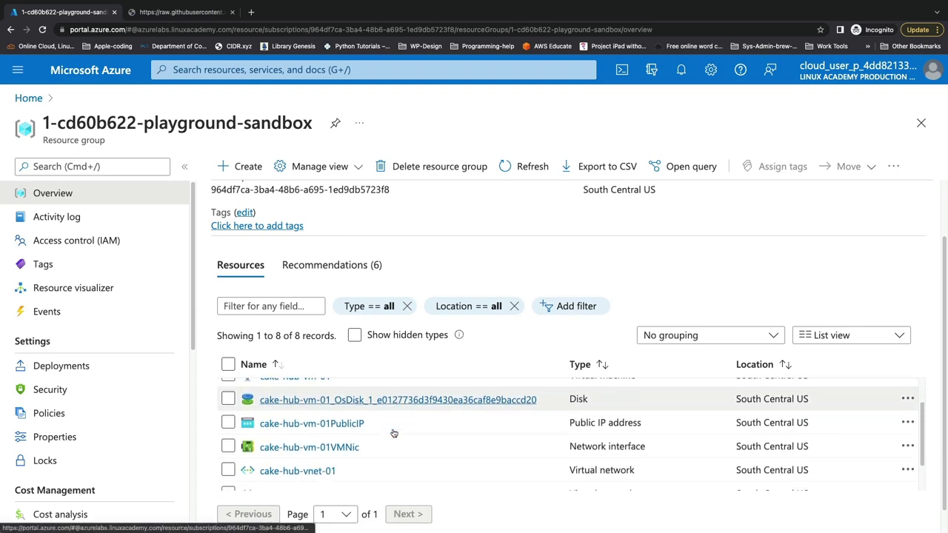
{"action": "scroll", "coordinate": [393, 433], "scroll_direction": "up", "scroll_amount": 1}
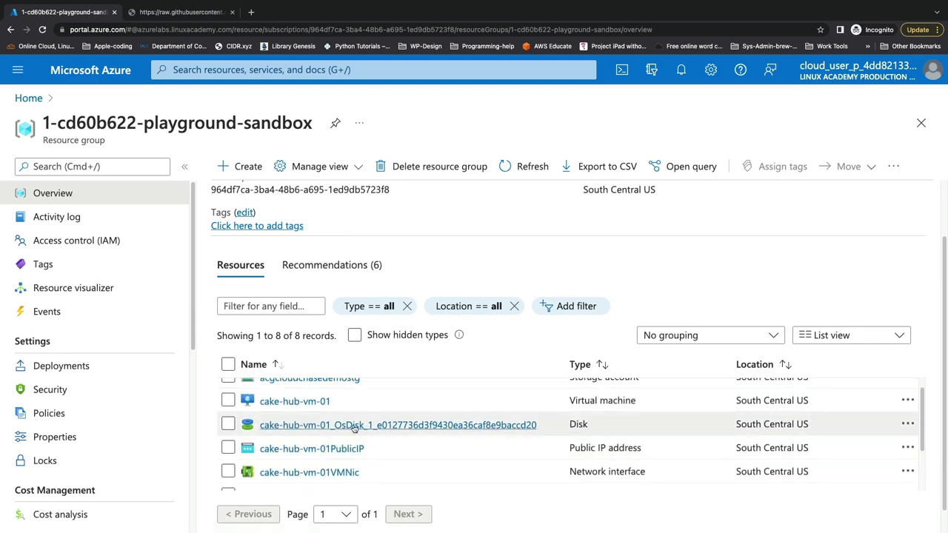
{"action": "scroll", "coordinate": [388, 441], "scroll_direction": "down", "scroll_amount": 1}
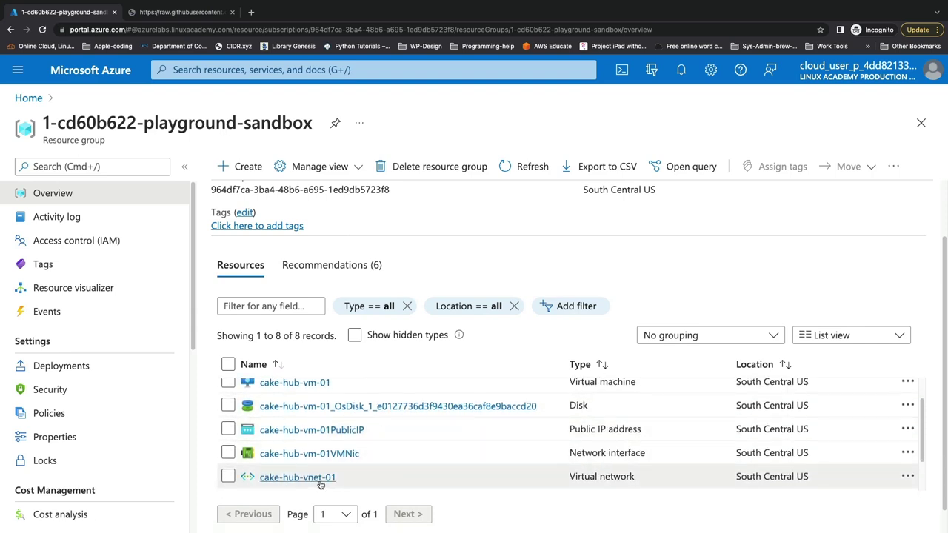
Open the cake-hub-vm-01 virtual machine and examine its networking settings for inbound port rules.
{"action": "scroll", "coordinate": [331, 448], "scroll_direction": "up", "scroll_amount": 1}
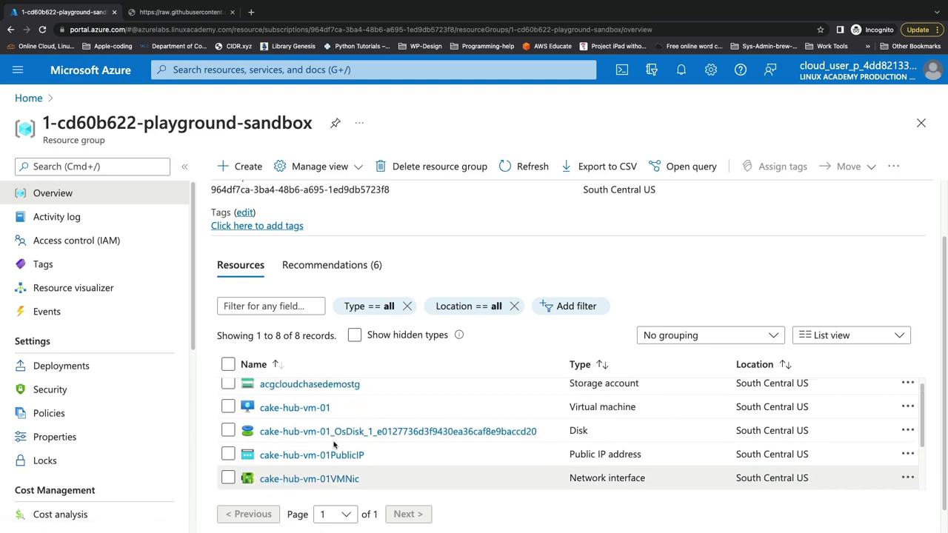
{"action": "left_click", "coordinate": [306, 409]}
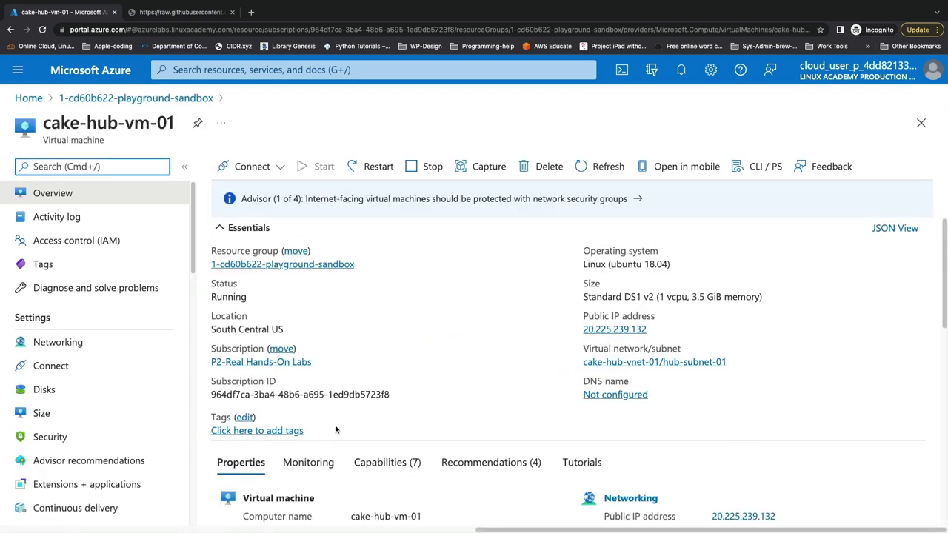
{"action": "left_click", "coordinate": [80, 342]}
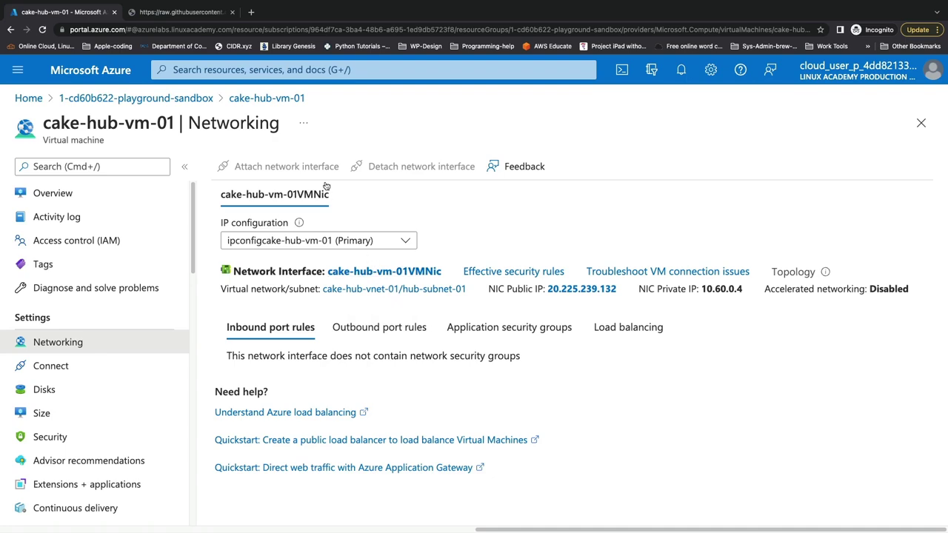
Search the portal for "network security group" and open the Network security groups service.
{"action": "left_click", "coordinate": [262, 70]}
{"action": "type", "text": "n"}
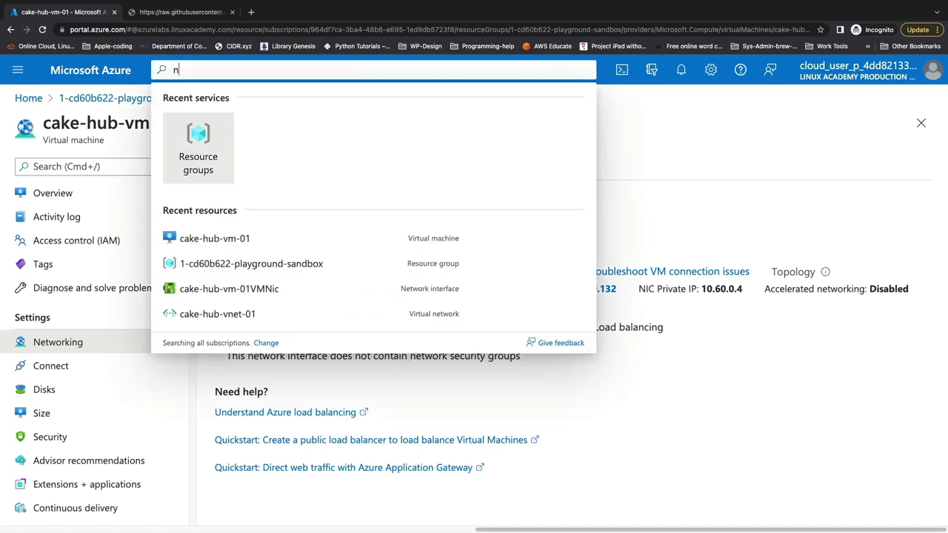
{"action": "type", "text": "etwork security group"}
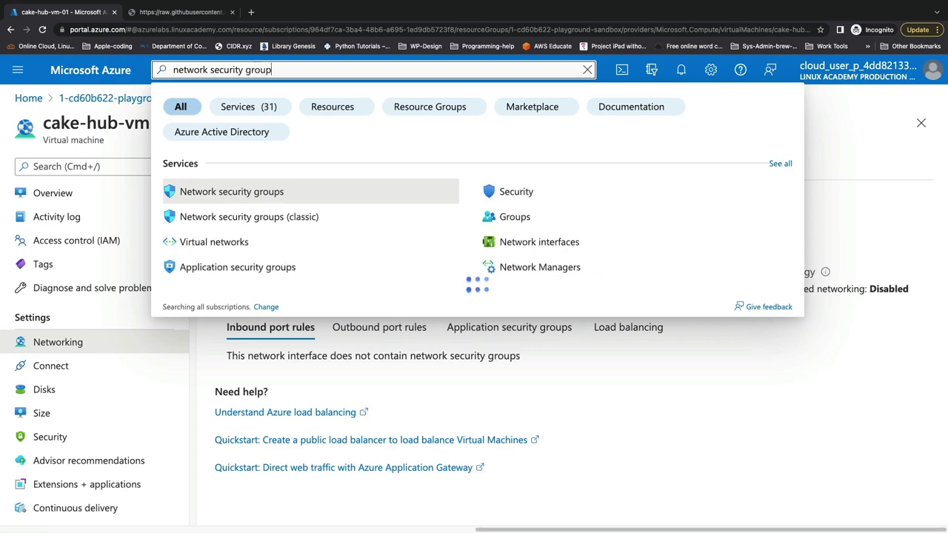
{"action": "left_click", "coordinate": [242, 200]}
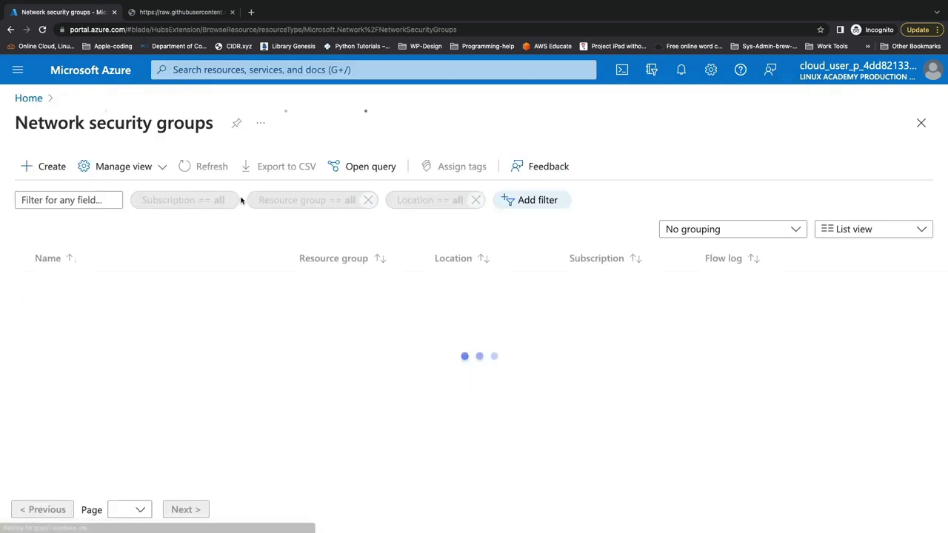
Create a network security group named hub-nsg-01 in the 1-cd60b622-playground-sandbox resource group.
{"action": "left_click", "coordinate": [48, 167]}
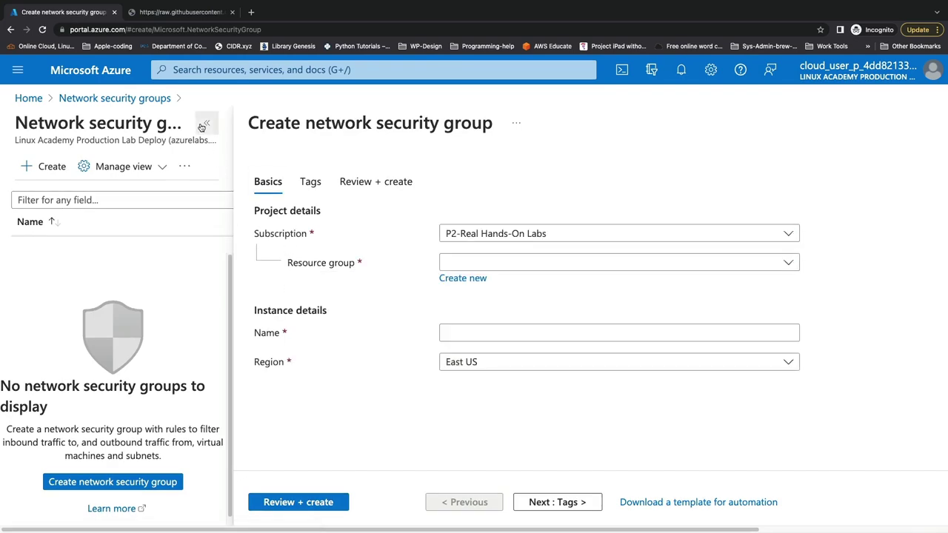
{"action": "left_click", "coordinate": [205, 125]}
{"action": "left_click", "coordinate": [271, 265]}
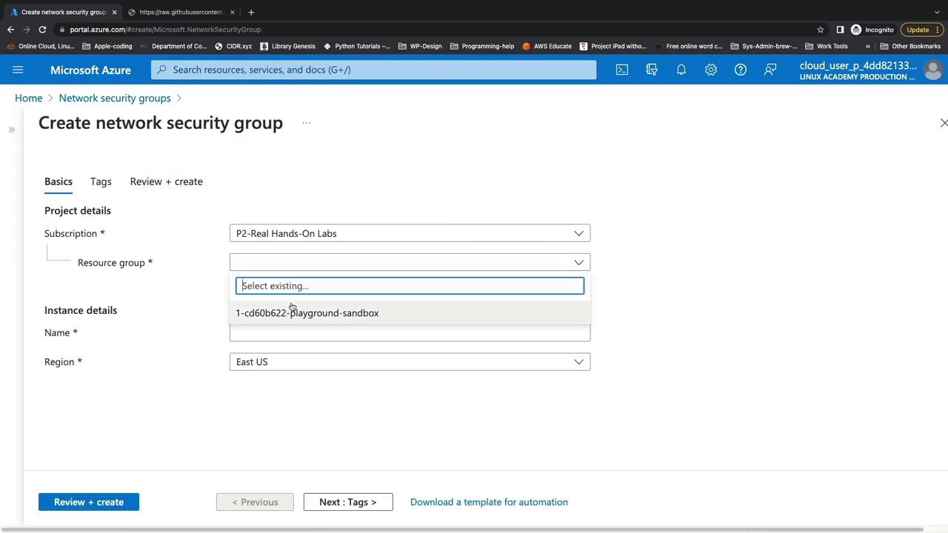
{"action": "left_click", "coordinate": [292, 311]}
{"action": "left_click", "coordinate": [273, 331]}
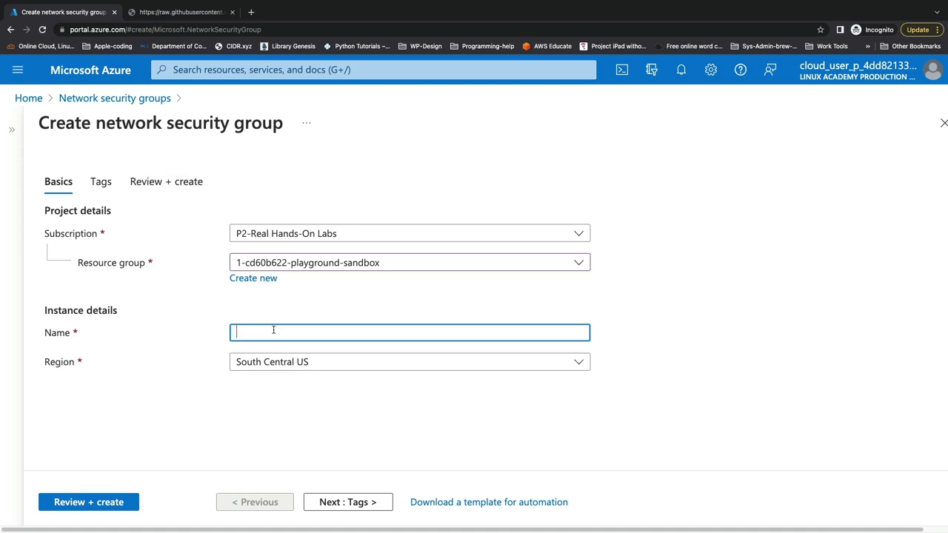
{"action": "type", "text": "hub-nsg-01"}
{"action": "left_click", "coordinate": [122, 502]}
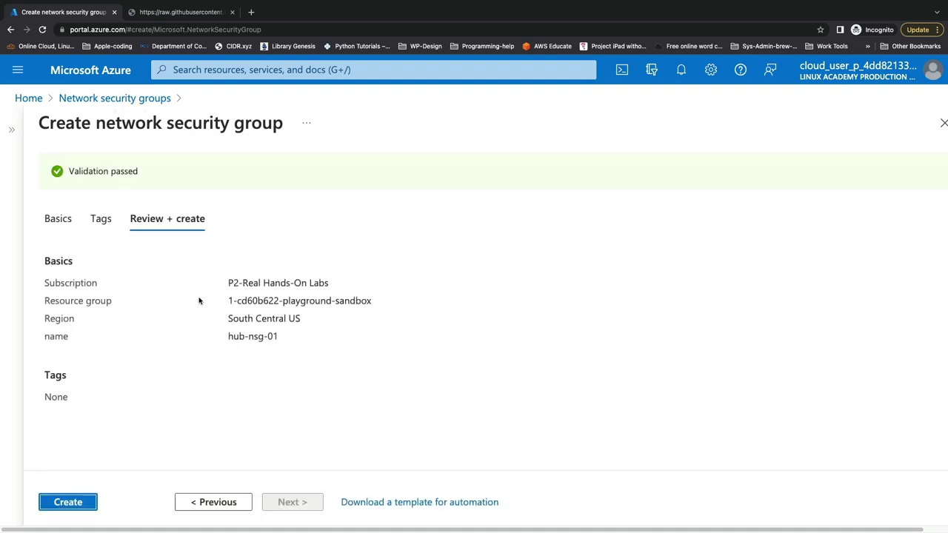
{"action": "left_click", "coordinate": [87, 502]}
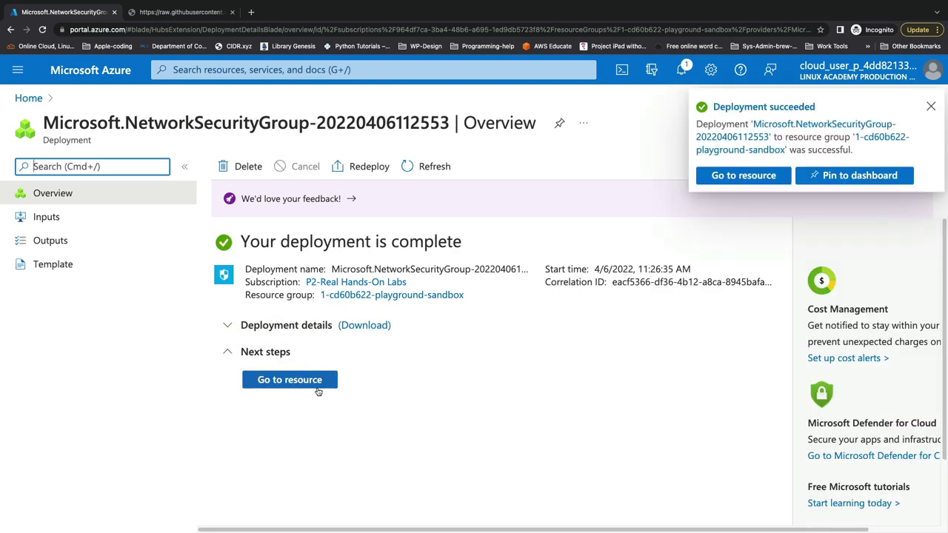
Open the deployed hub-nsg-01 resource and associate it with subnet hub-subnet-01 of virtual network cake-hub-vnet-01.
{"action": "left_click", "coordinate": [318, 382]}
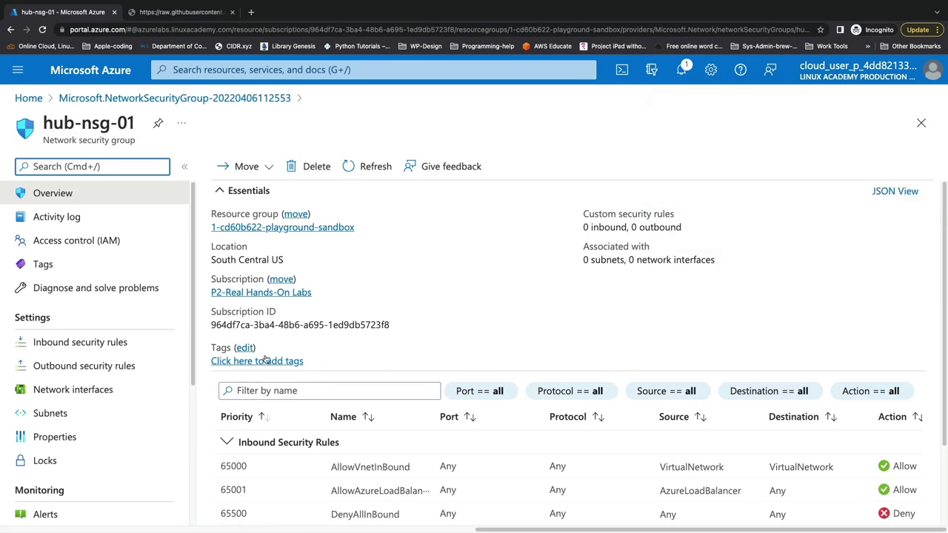
{"action": "left_click", "coordinate": [84, 415]}
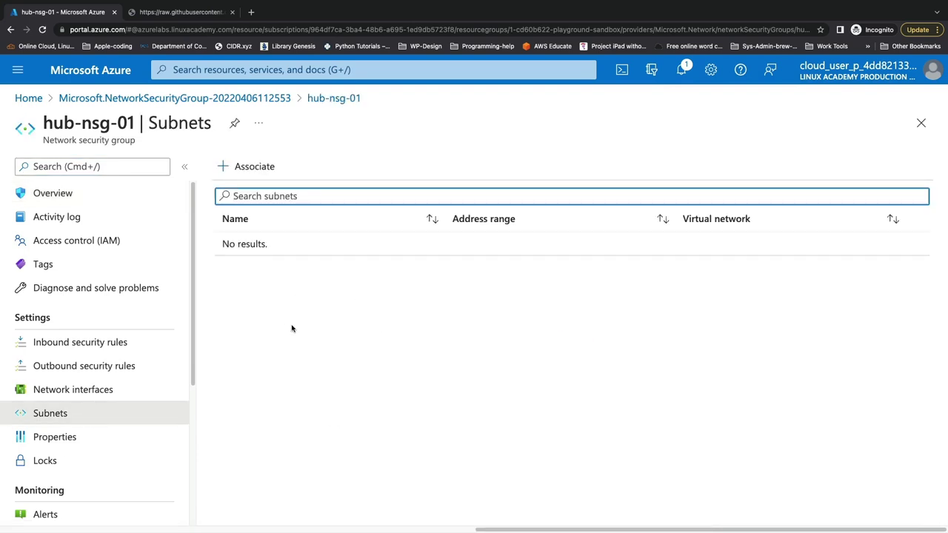
{"action": "left_click", "coordinate": [134, 393]}
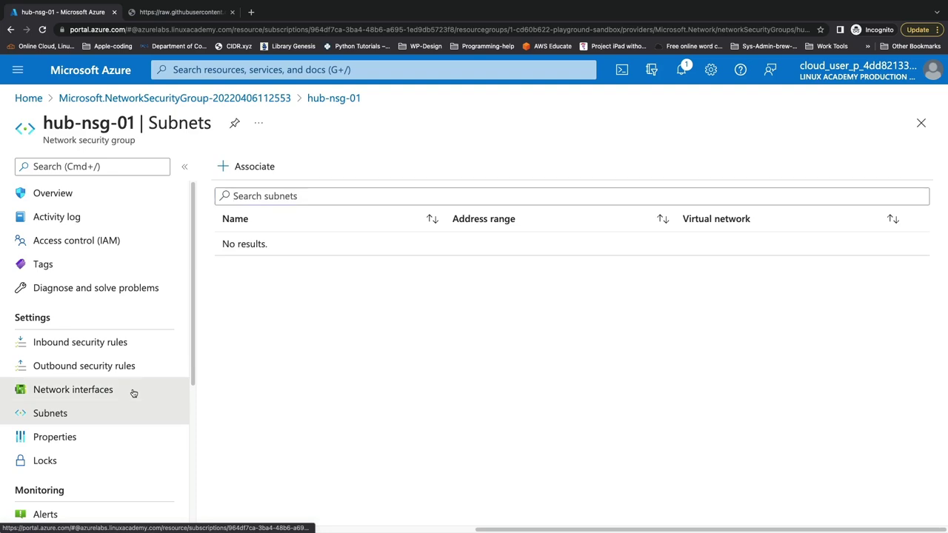
{"action": "left_click", "coordinate": [90, 409]}
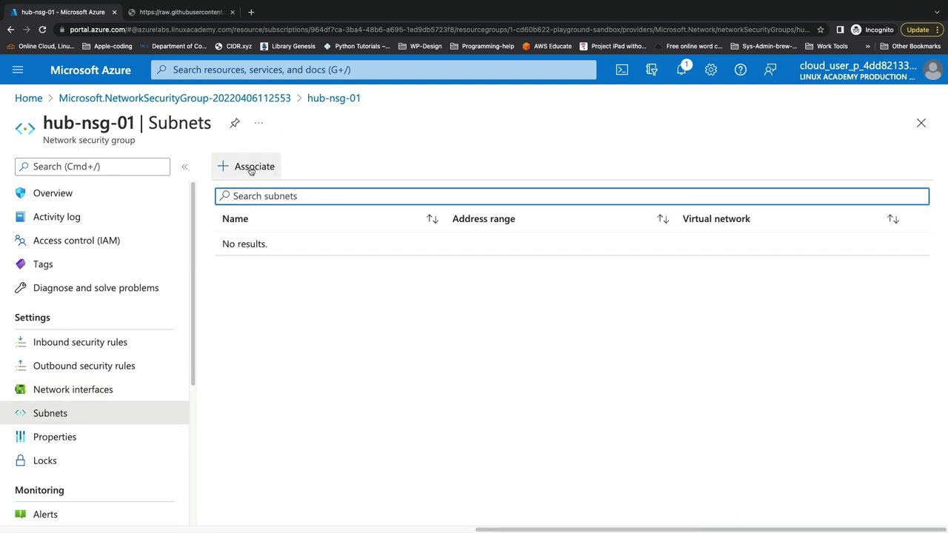
{"action": "left_click", "coordinate": [247, 169]}
{"action": "left_click", "coordinate": [557, 181]}
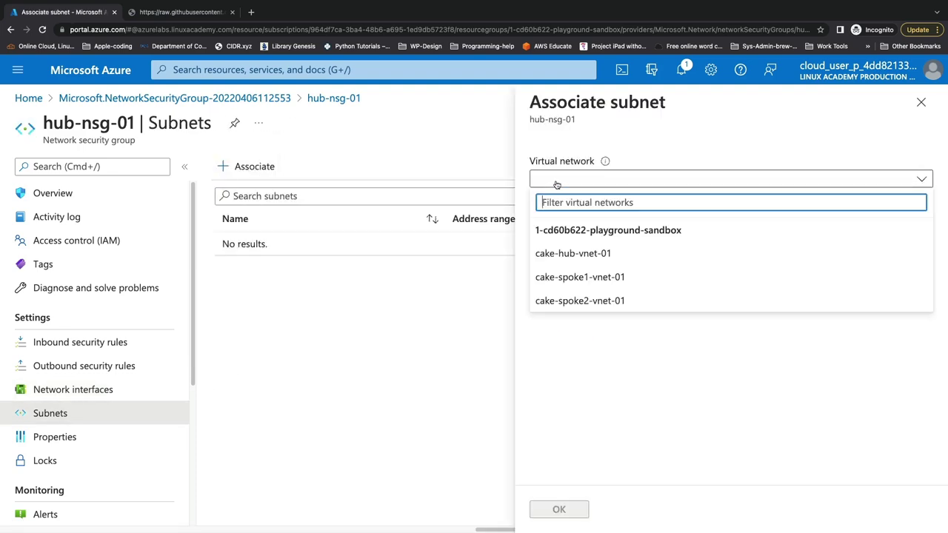
{"action": "left_click", "coordinate": [565, 254]}
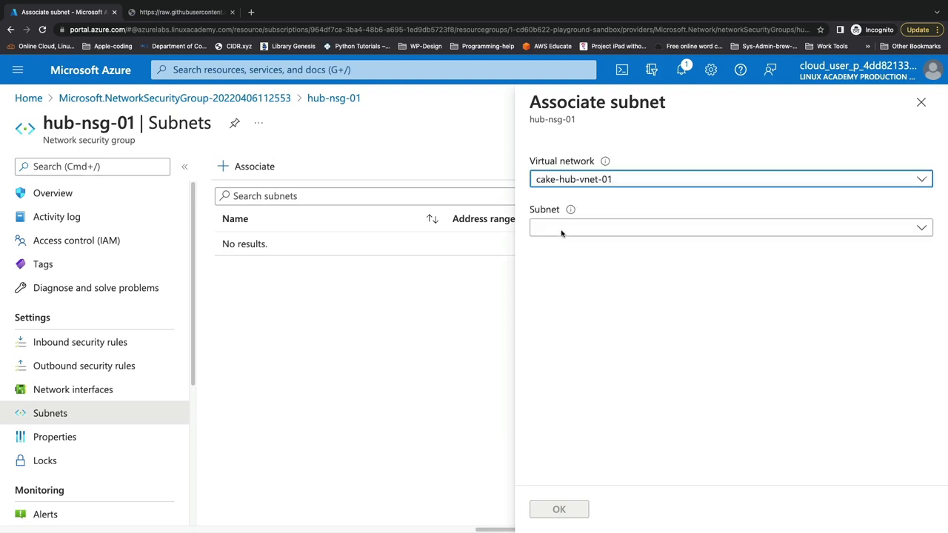
{"action": "left_click", "coordinate": [562, 231]}
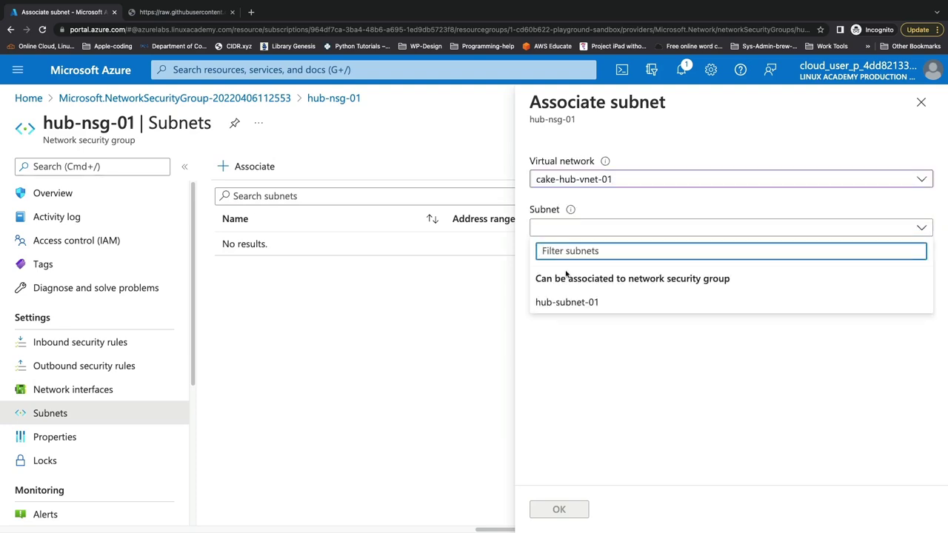
{"action": "left_click", "coordinate": [568, 299]}
{"action": "left_click", "coordinate": [559, 509]}
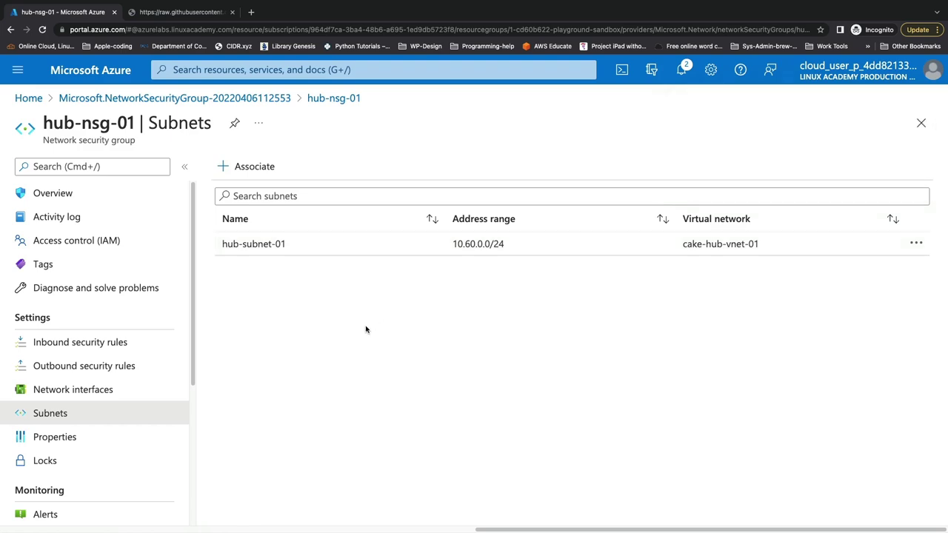
Start a new inbound security rule for hub-nsg-01, checking the Service Tag source options before setting the source to Any.
{"action": "left_click", "coordinate": [109, 343]}
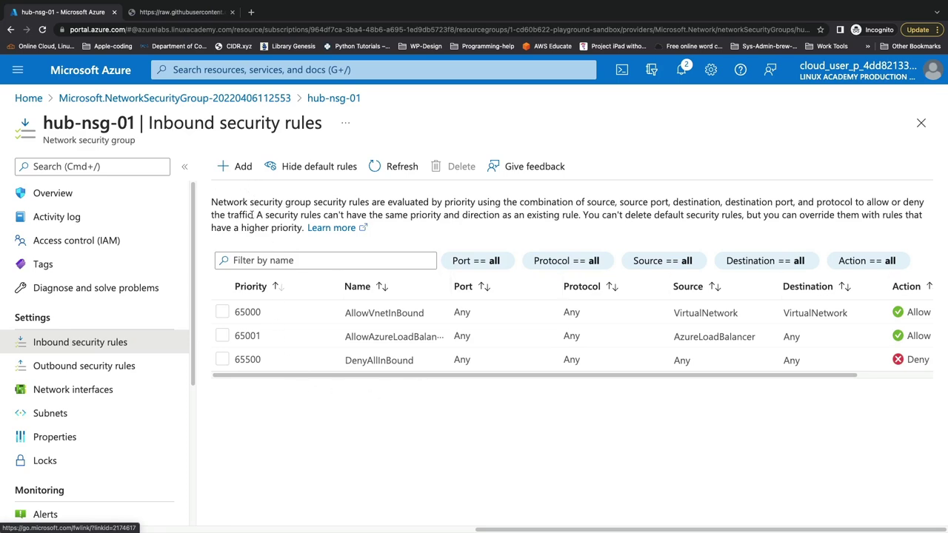
{"action": "left_click", "coordinate": [237, 166]}
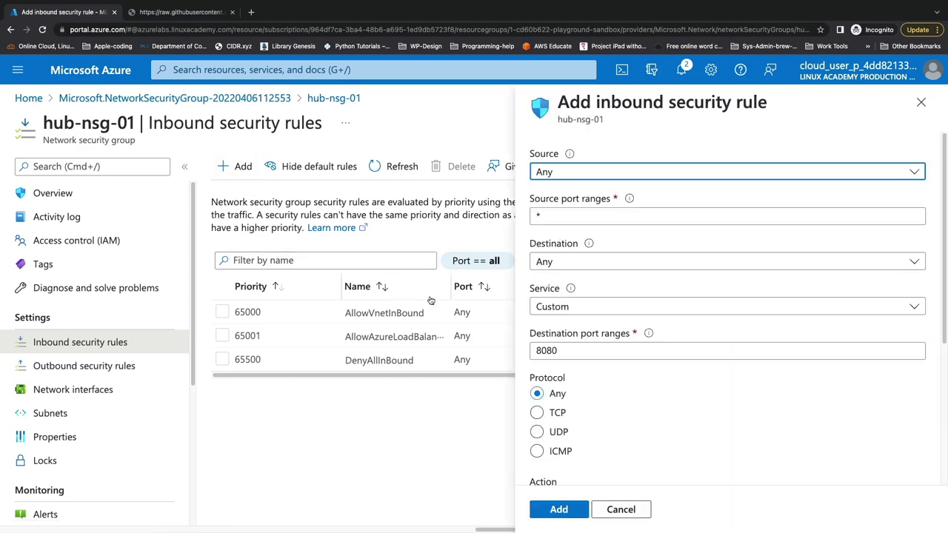
{"action": "left_click", "coordinate": [560, 172]}
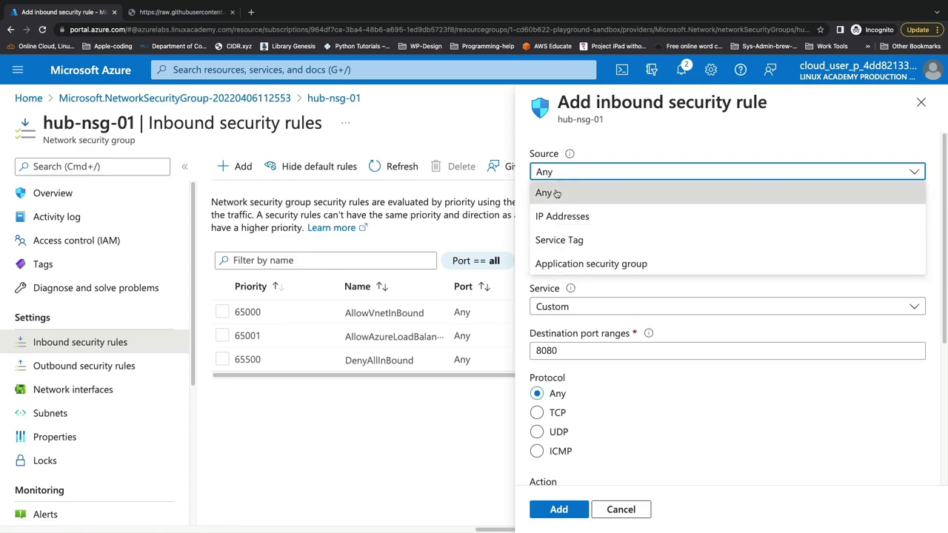
{"action": "left_click", "coordinate": [557, 244]}
{"action": "left_click", "coordinate": [565, 217]}
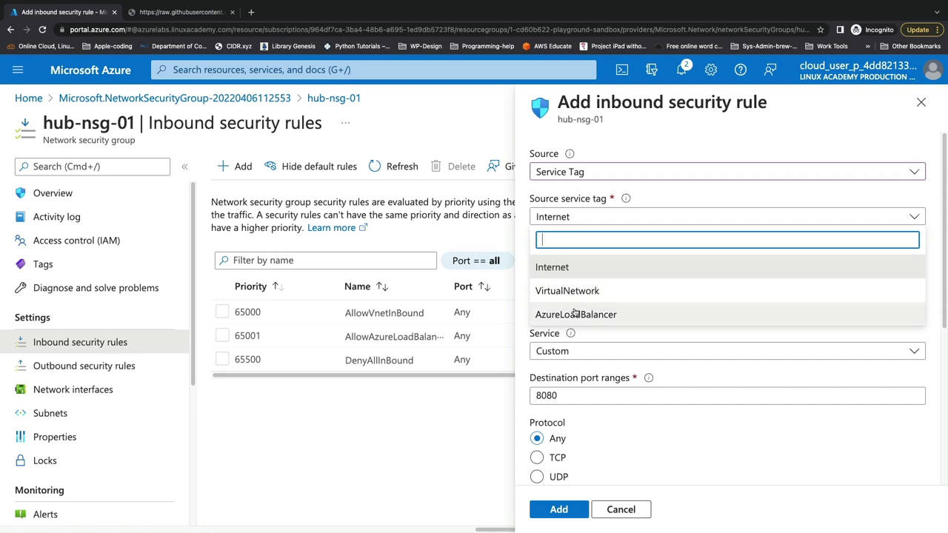
{"action": "left_click", "coordinate": [576, 175]}
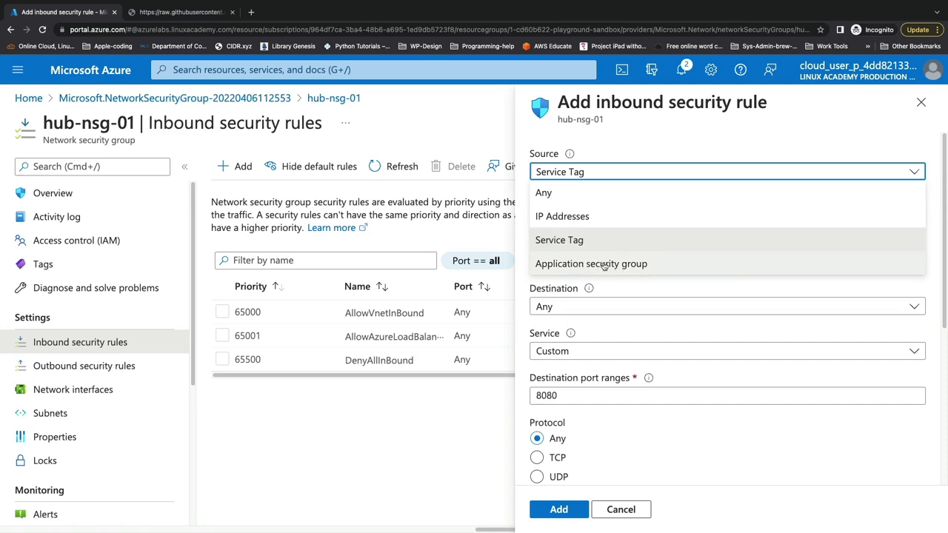
{"action": "left_click", "coordinate": [579, 195]}
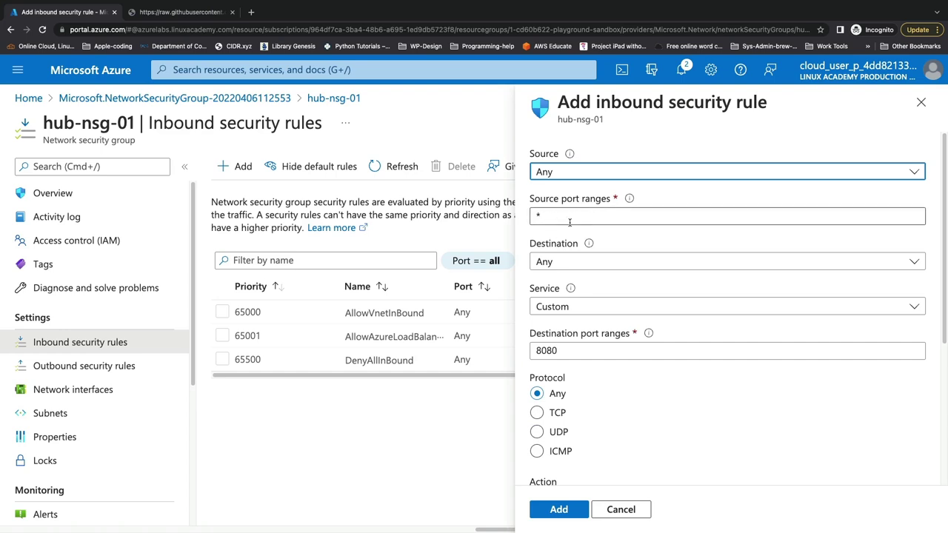
Keep the inbound rule's destination as Any and set its service to SSH.
{"action": "scroll", "coordinate": [569, 222], "scroll_direction": "down", "scroll_amount": 2}
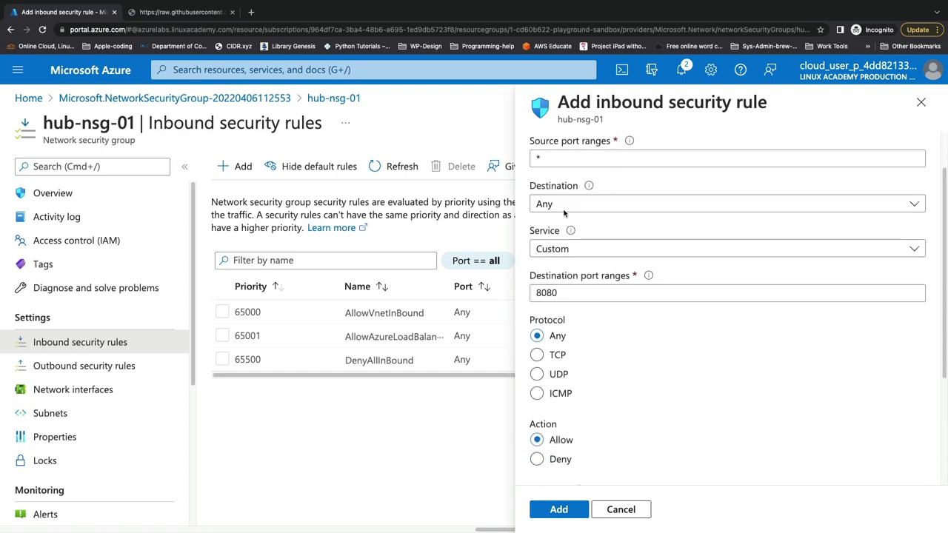
{"action": "left_click", "coordinate": [559, 207]}
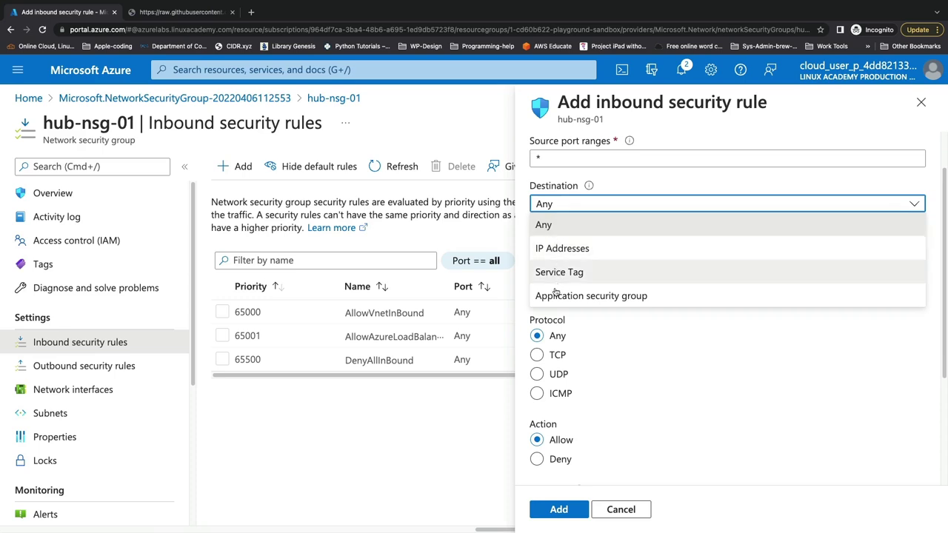
{"action": "left_click", "coordinate": [574, 232]}
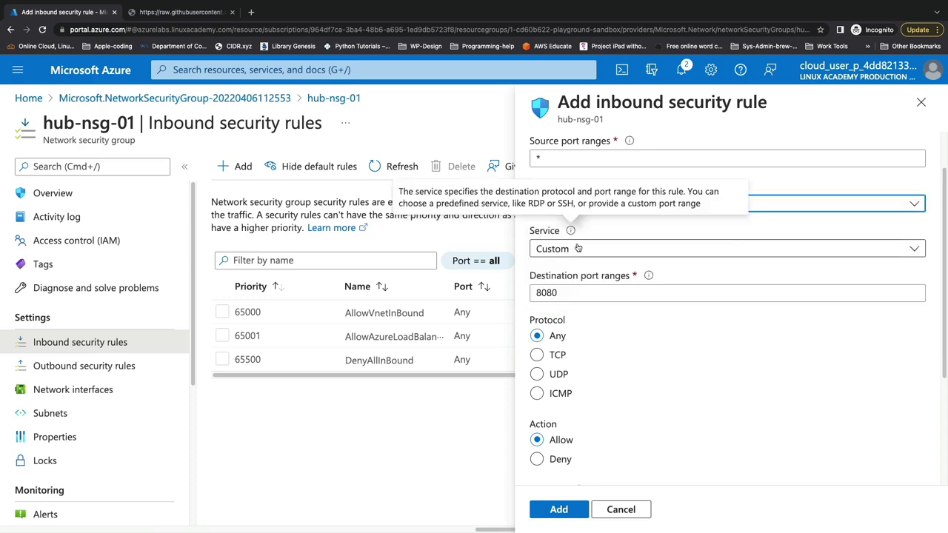
{"action": "left_click", "coordinate": [571, 251]}
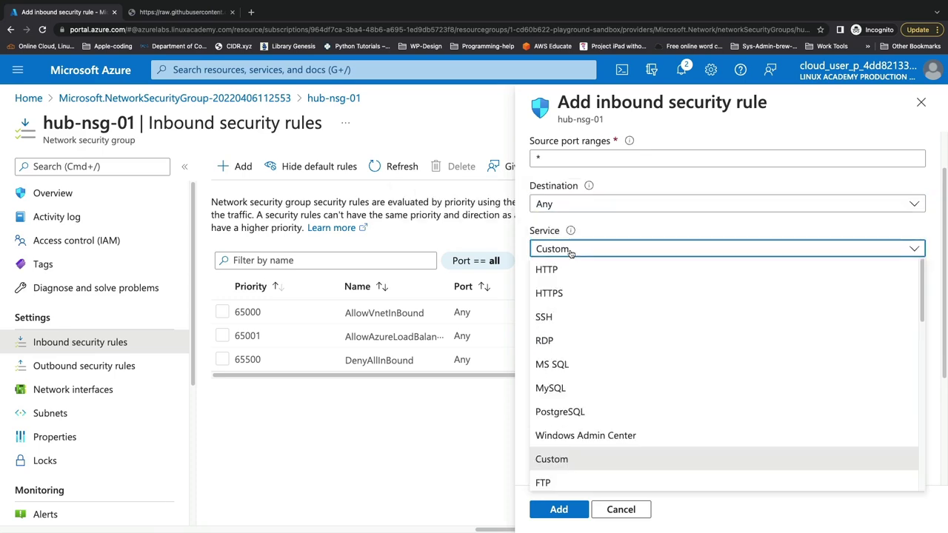
{"action": "left_click", "coordinate": [560, 316]}
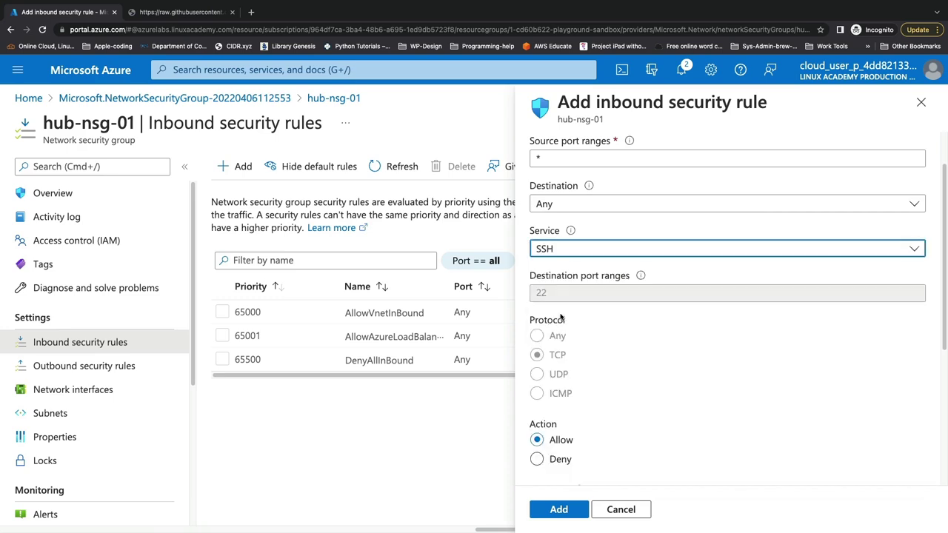
Set the SSH rule's action to Deny and its priority to 200, and check the priority help text.
{"action": "scroll", "coordinate": [561, 310], "scroll_direction": "down", "scroll_amount": 1}
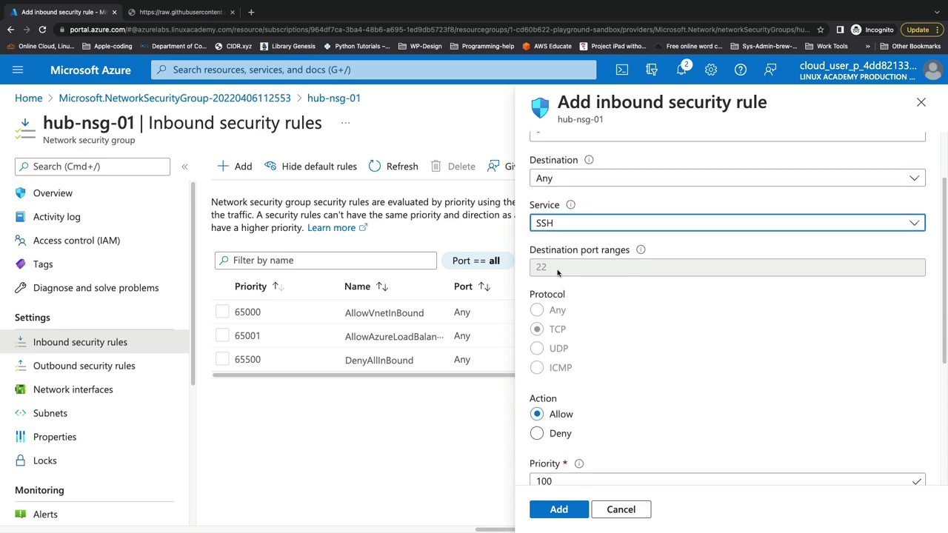
{"action": "scroll", "coordinate": [579, 294], "scroll_direction": "down", "scroll_amount": 2}
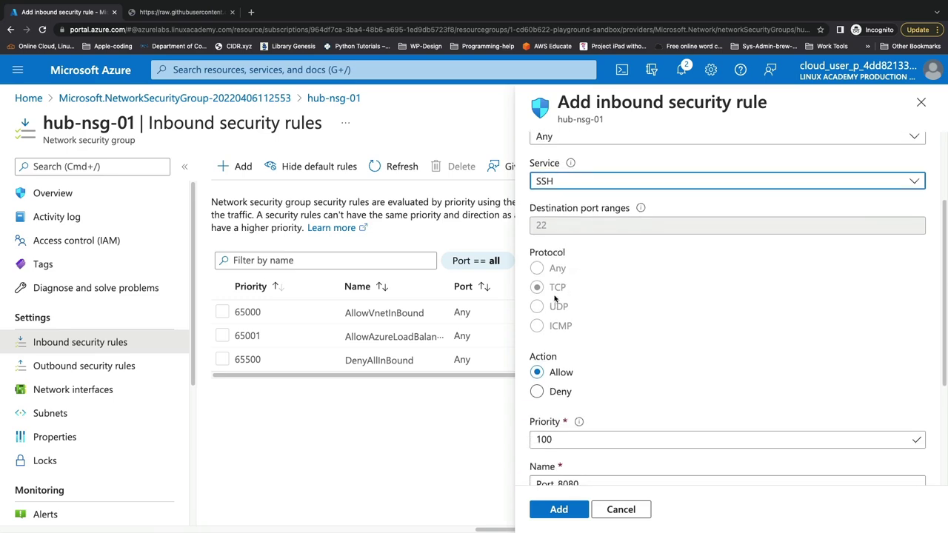
{"action": "scroll", "coordinate": [561, 307], "scroll_direction": "down", "scroll_amount": 6}
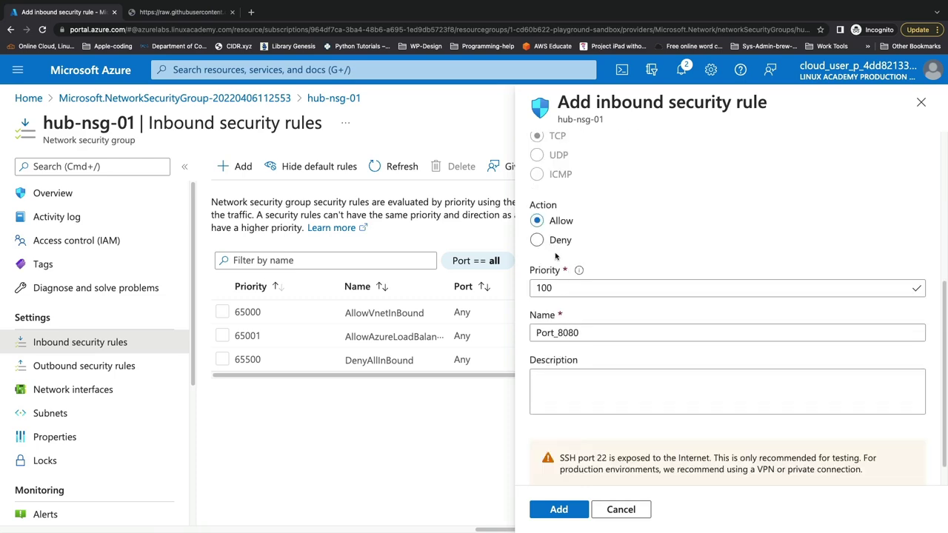
{"action": "left_click", "coordinate": [539, 240]}
{"action": "left_click", "coordinate": [560, 287]}
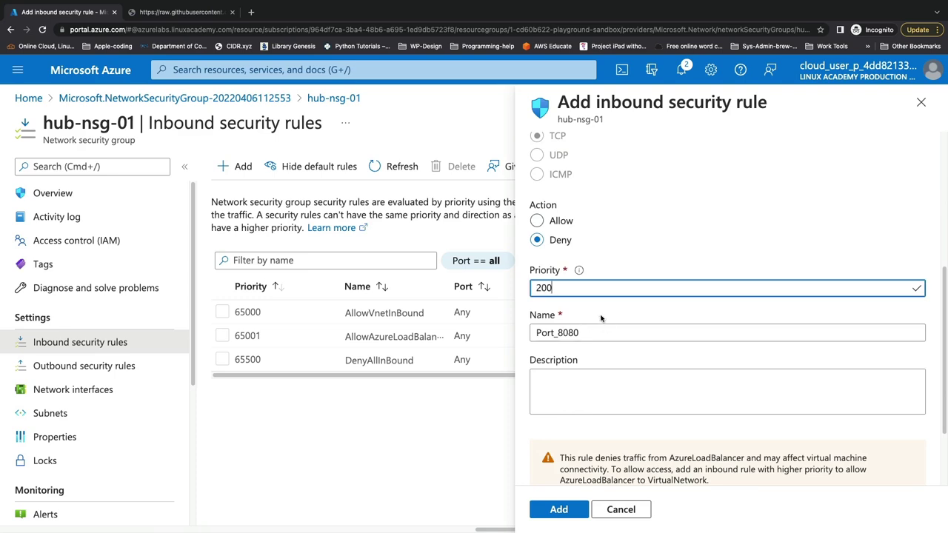
{"action": "mouse_move", "coordinate": [580, 272]}
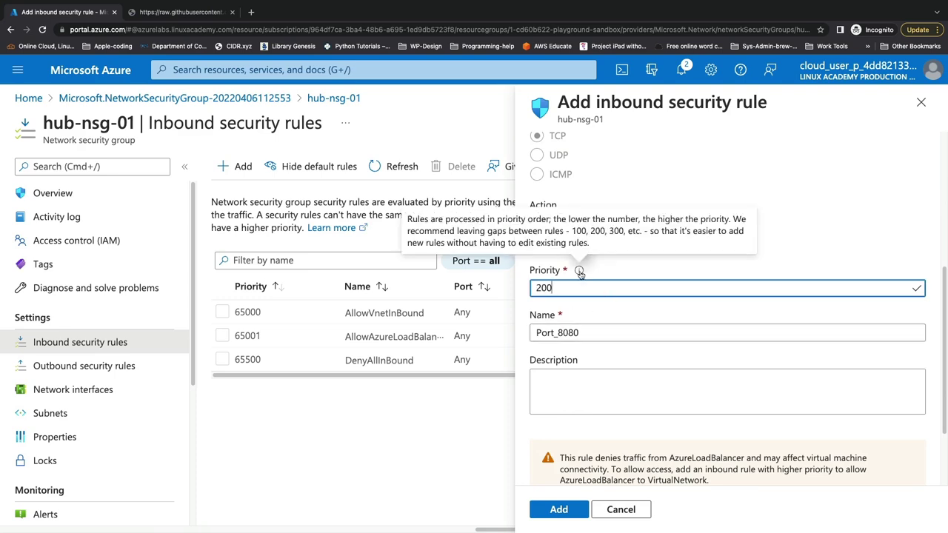
Name the deny rule DenySSHInbound, leave its description empty, and add it to hub-nsg-01.
{"action": "double_click", "coordinate": [589, 332]}
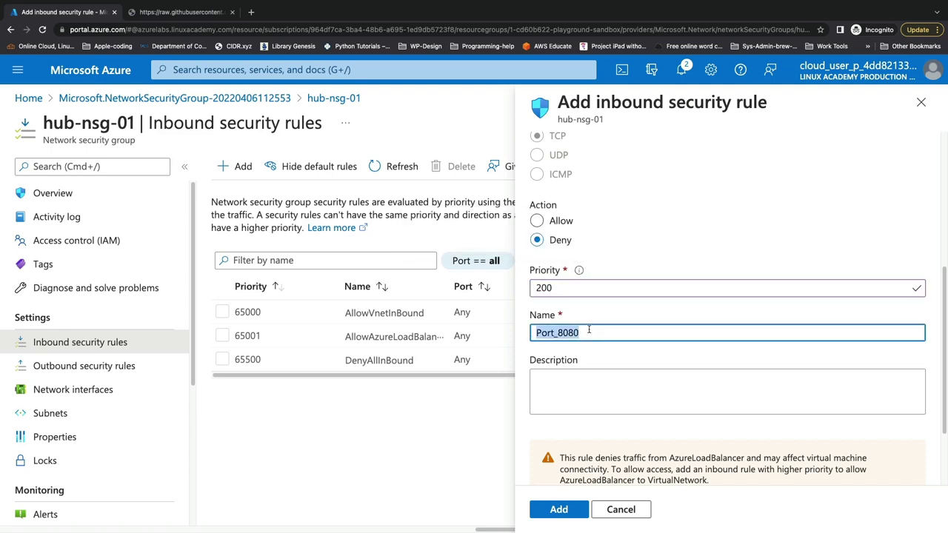
{"action": "key", "text": "BackSpace"}
{"action": "type", "text": "DenySSH"}
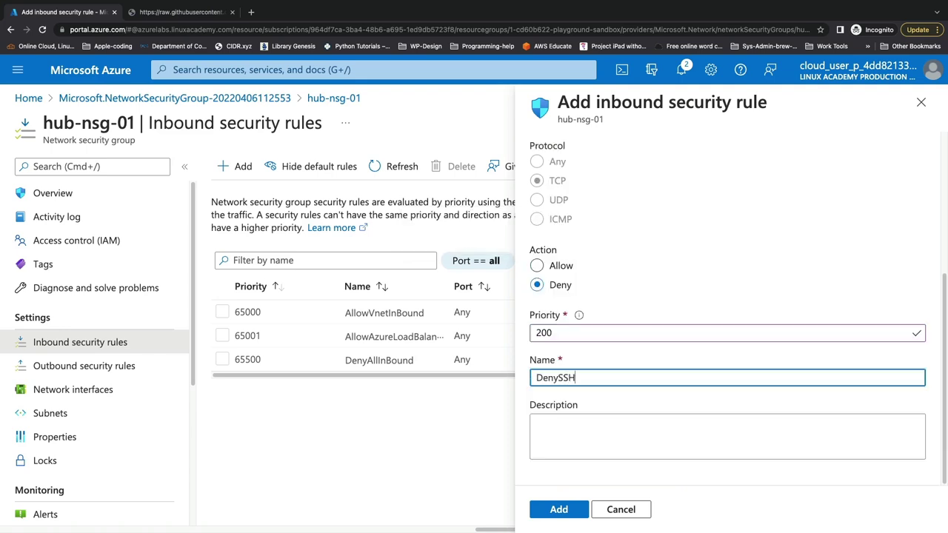
{"action": "type", "text": "Inbound"}
{"action": "left_click", "coordinate": [537, 423]}
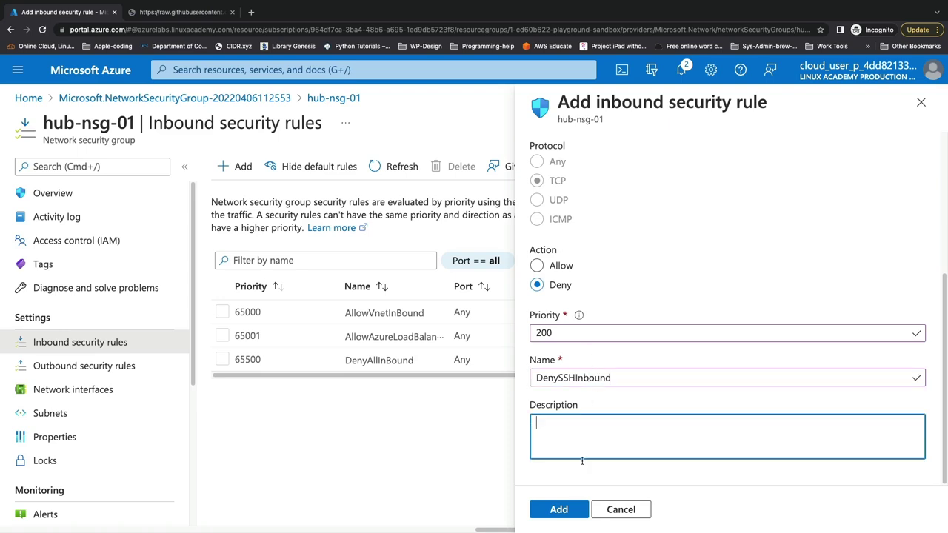
{"action": "left_click", "coordinate": [559, 509]}
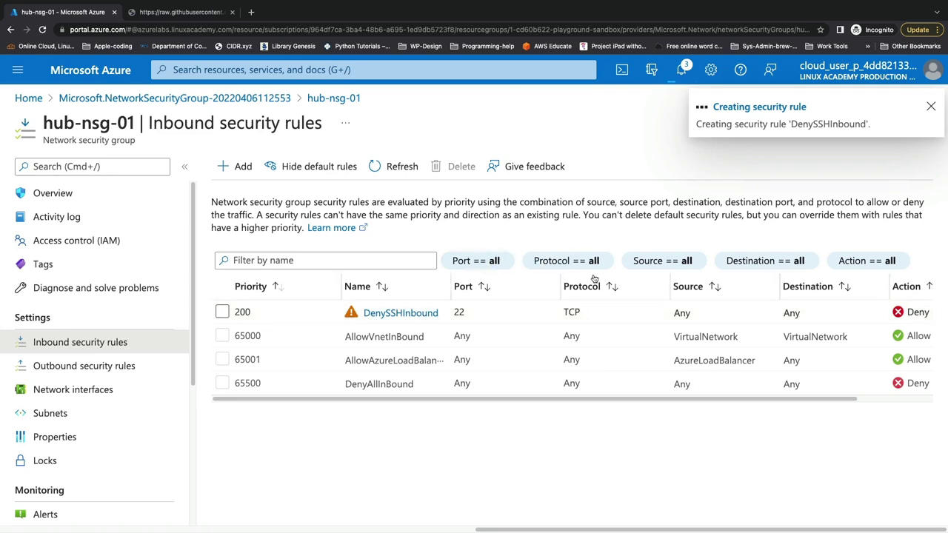
{"action": "left_click", "coordinate": [621, 69]}
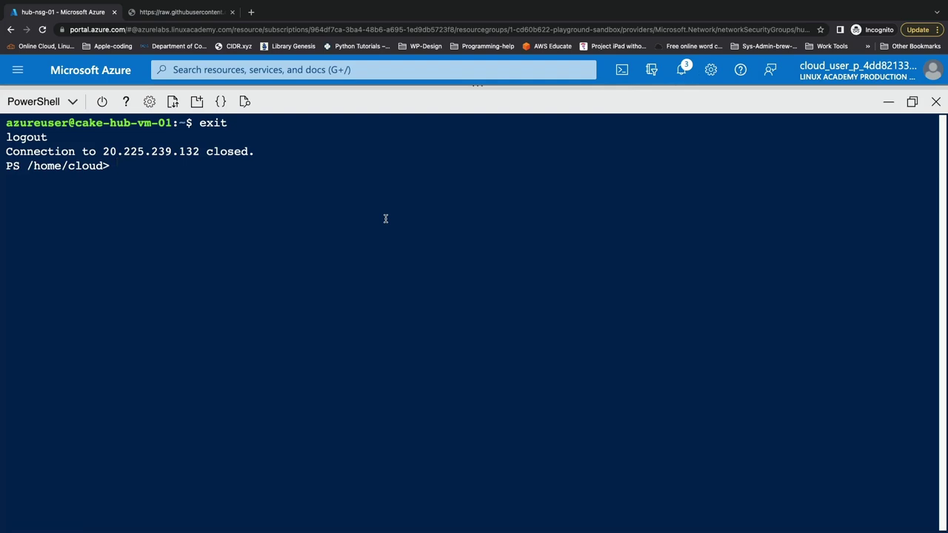
{"action": "key", "text": "Up"}
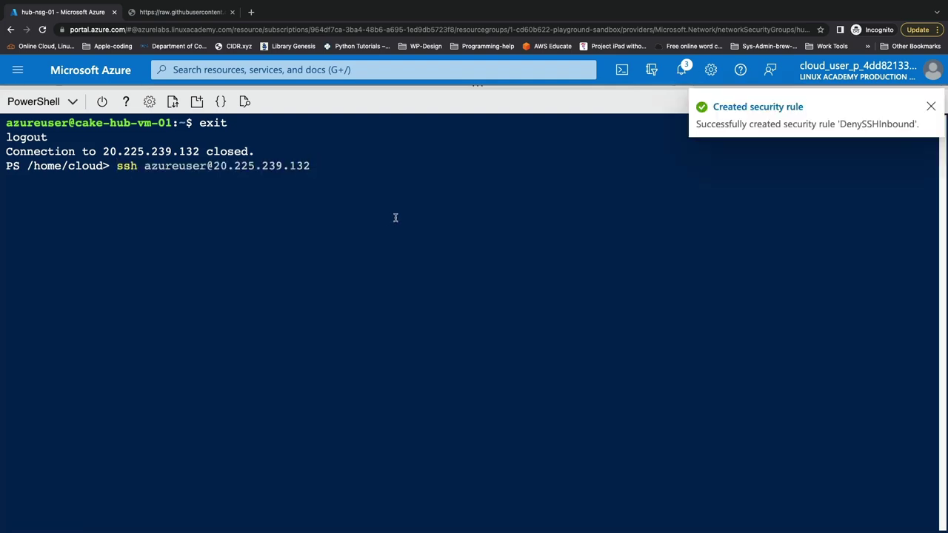
{"action": "key", "text": "Return"}
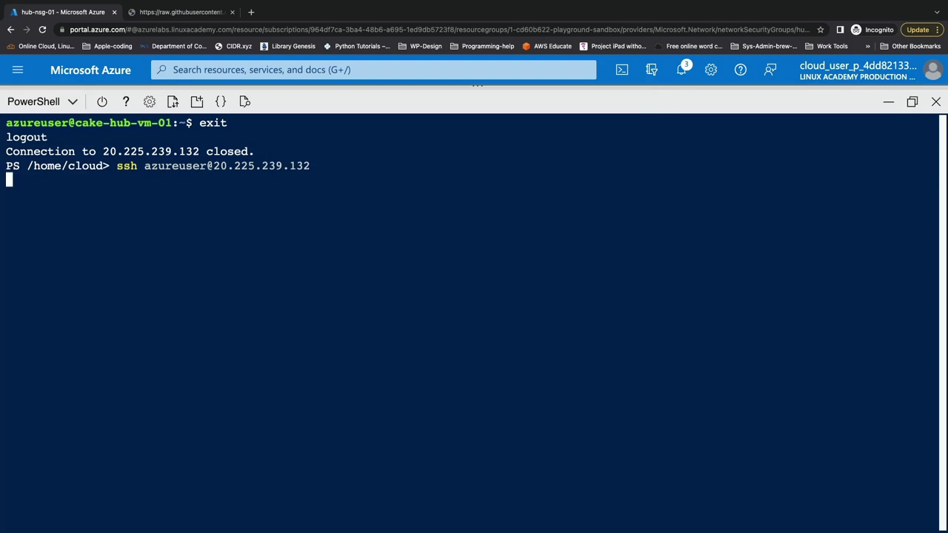
{"action": "key", "text": "ctrl+c"}
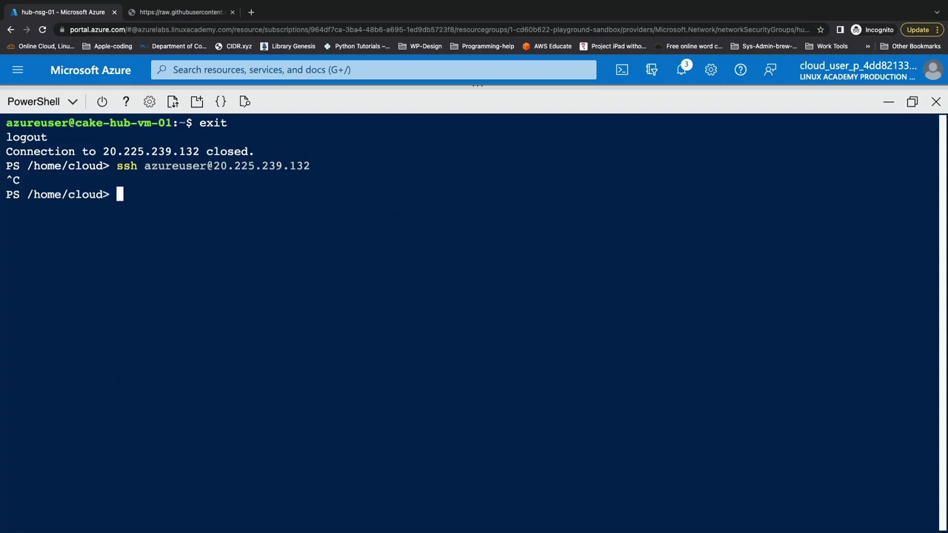
Run curl -s checkip.dyndns.org | sed -e 's/.*Current IP Address: //' -e 's/<.*$//' in Cloud Shell, copy the returned public IP, and hide the shell.
{"action": "key", "text": "super+Tab"}
{"action": "key", "text": "super+v"}
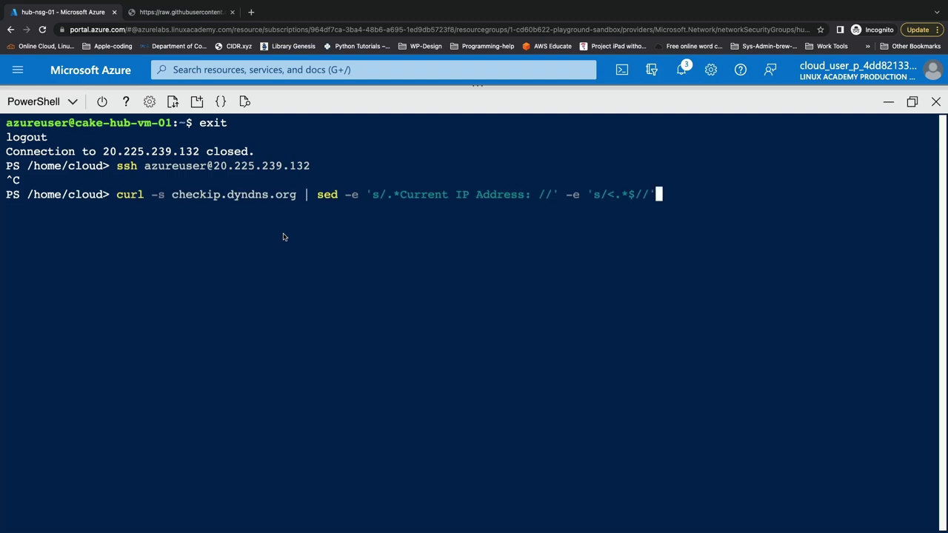
{"action": "key", "text": "Return"}
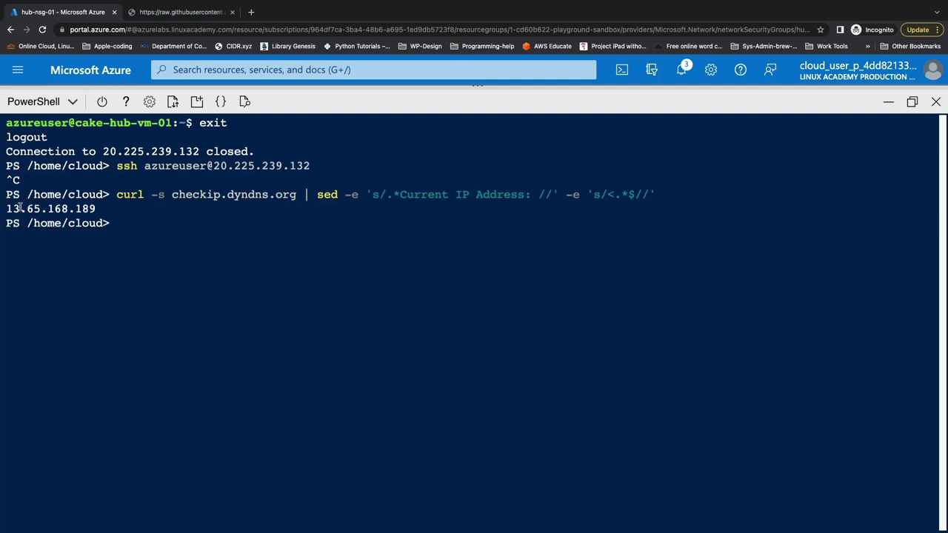
{"action": "left_click_drag", "start_coordinate": [8, 209], "coordinate": [95, 209]}
{"action": "left_click", "coordinate": [95, 210]}
{"action": "left_click", "coordinate": [888, 105]}
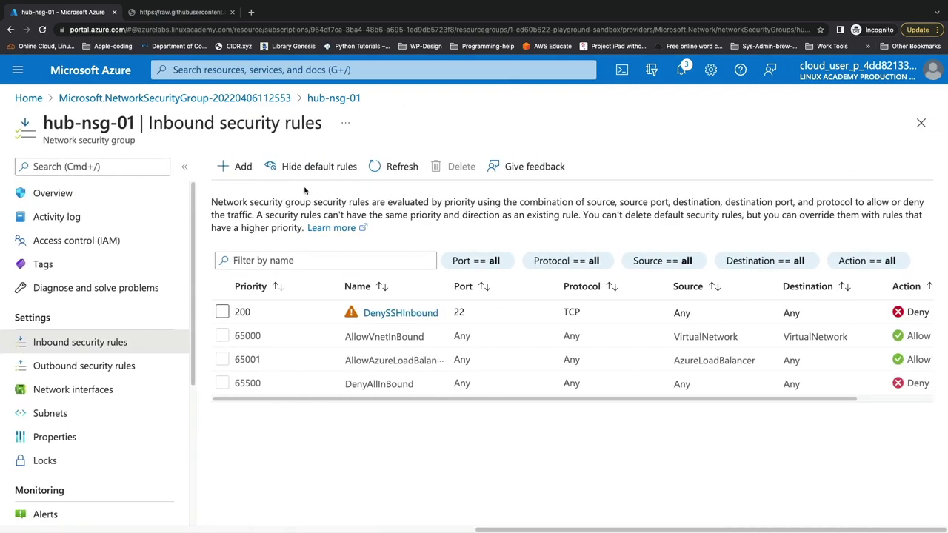
Start another inbound security rule for hub-nsg-01 with source type IP Addresses and source range 13.65.168.189/32.
{"action": "left_click", "coordinate": [244, 167]}
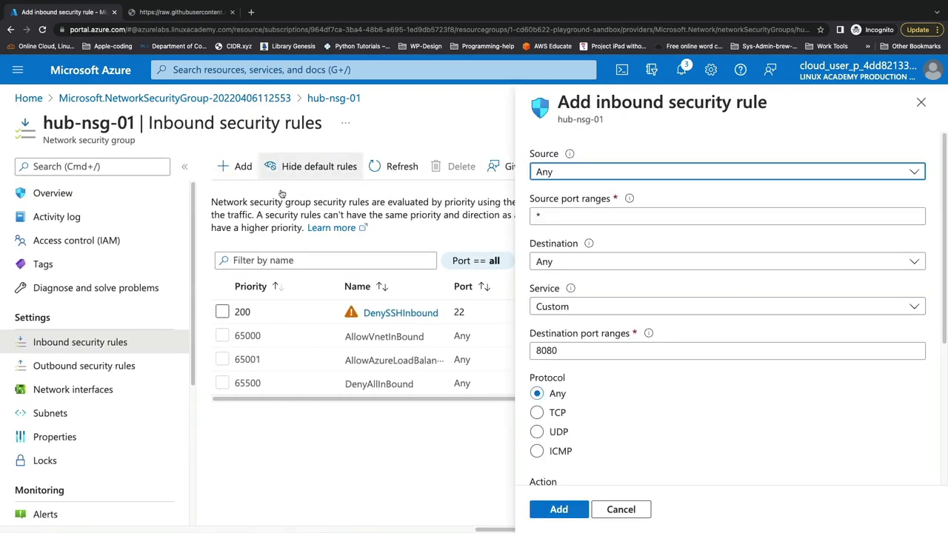
{"action": "left_click", "coordinate": [551, 172]}
{"action": "left_click", "coordinate": [548, 216]}
{"action": "left_click", "coordinate": [576, 216]}
{"action": "key", "text": "super+v"}
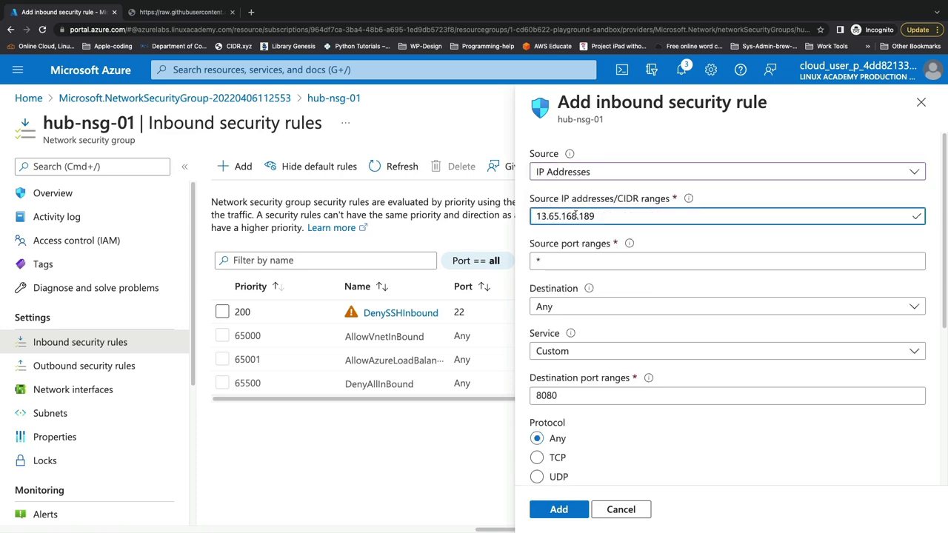
{"action": "type", "text": "/32"}
Set the new inbound rule's service to SSH and its priority to 150, keeping the action as Allow.
{"action": "scroll", "coordinate": [585, 292], "scroll_direction": "down", "scroll_amount": 1}
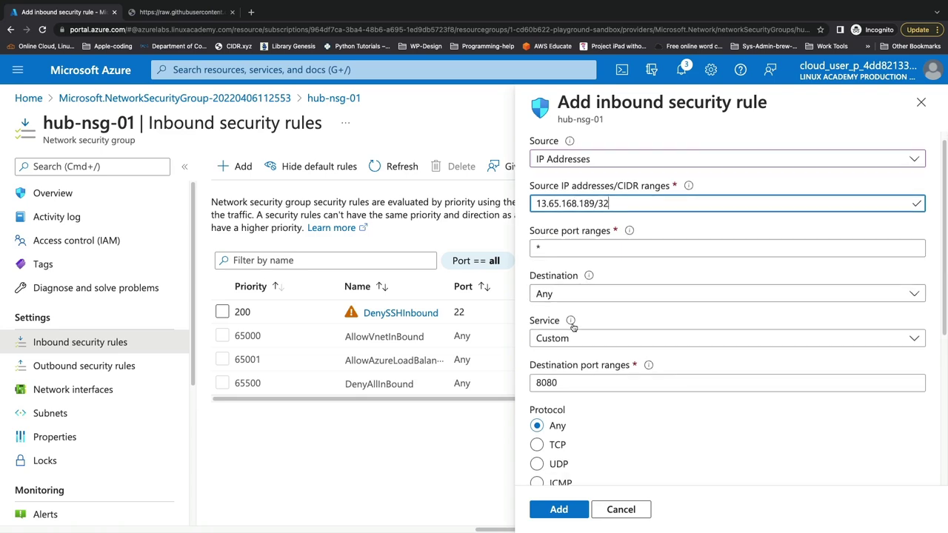
{"action": "left_click", "coordinate": [571, 337]}
{"action": "left_click", "coordinate": [580, 172]}
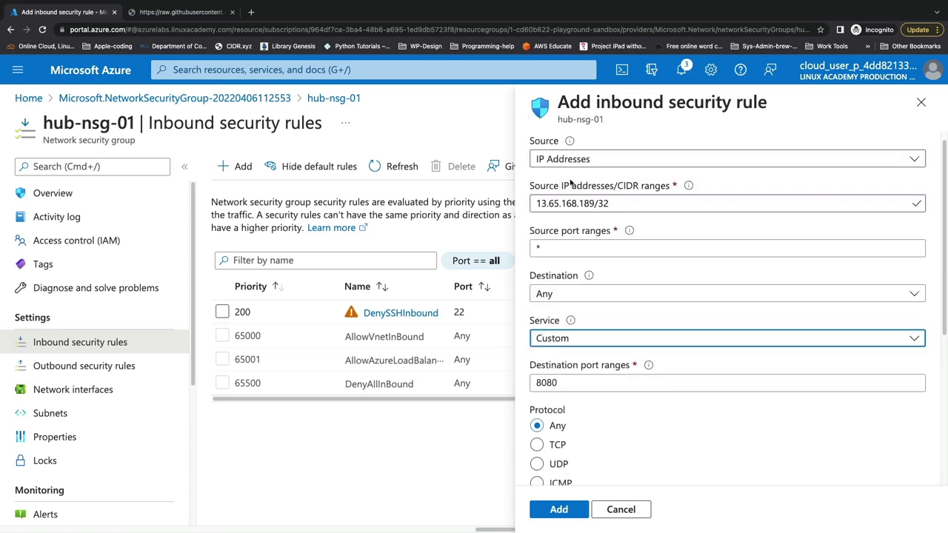
{"action": "scroll", "coordinate": [581, 400], "scroll_direction": "down", "scroll_amount": 3}
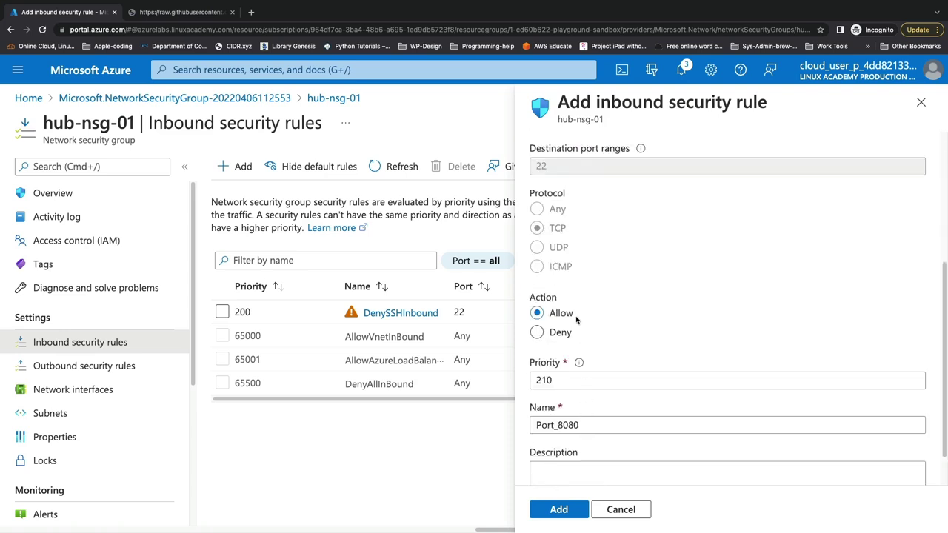
{"action": "double_click", "coordinate": [558, 379]}
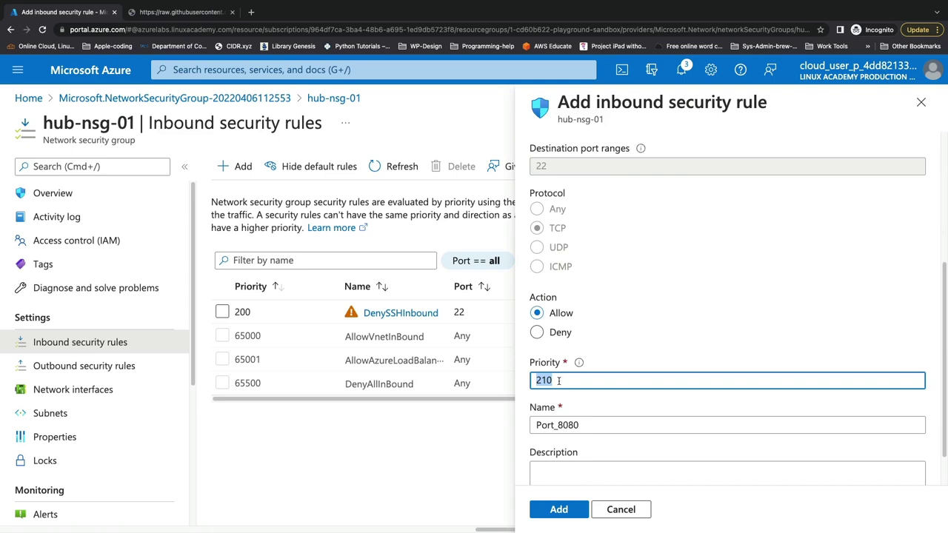
{"action": "type", "text": "15"}
Name the allow rule AllowSSHInbound and add it to hub-nsg-01.
{"action": "left_click", "coordinate": [601, 424]}
{"action": "double_click", "coordinate": [601, 424]}
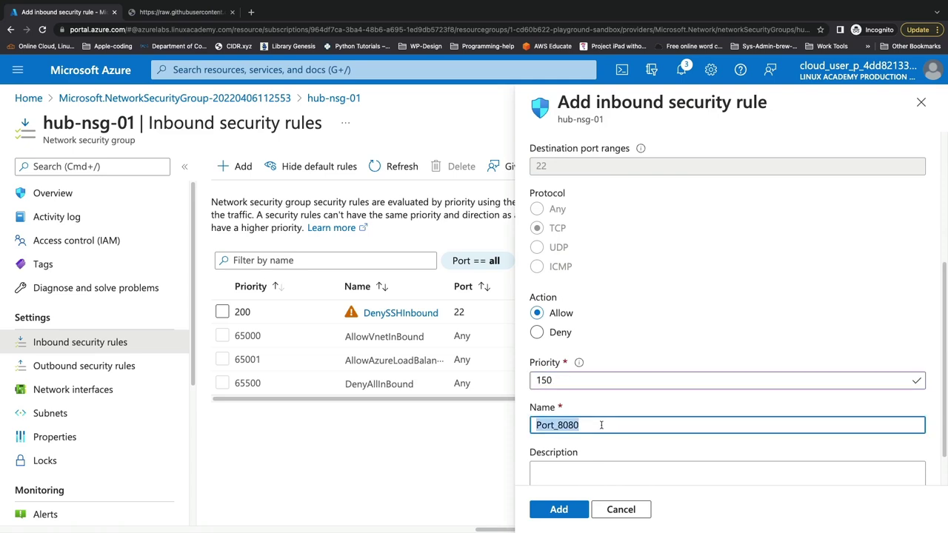
{"action": "type", "text": "Allow"}
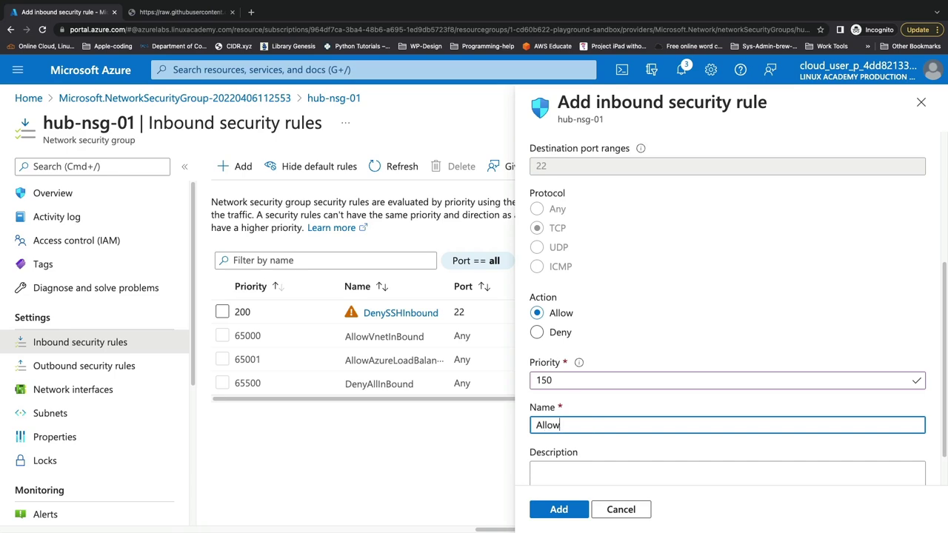
{"action": "type", "text": "SSHInbou"}
{"action": "left_click", "coordinate": [559, 510]}
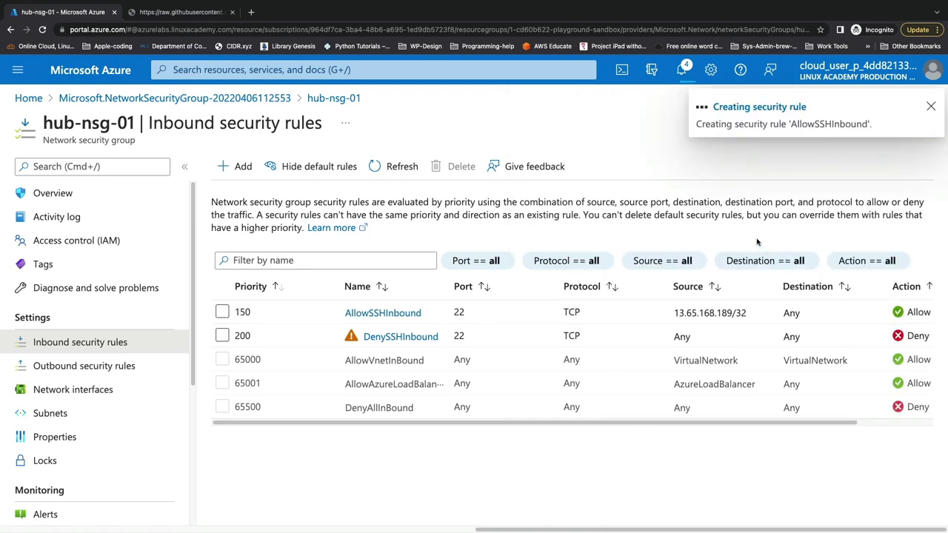
{"action": "left_click", "coordinate": [622, 68]}
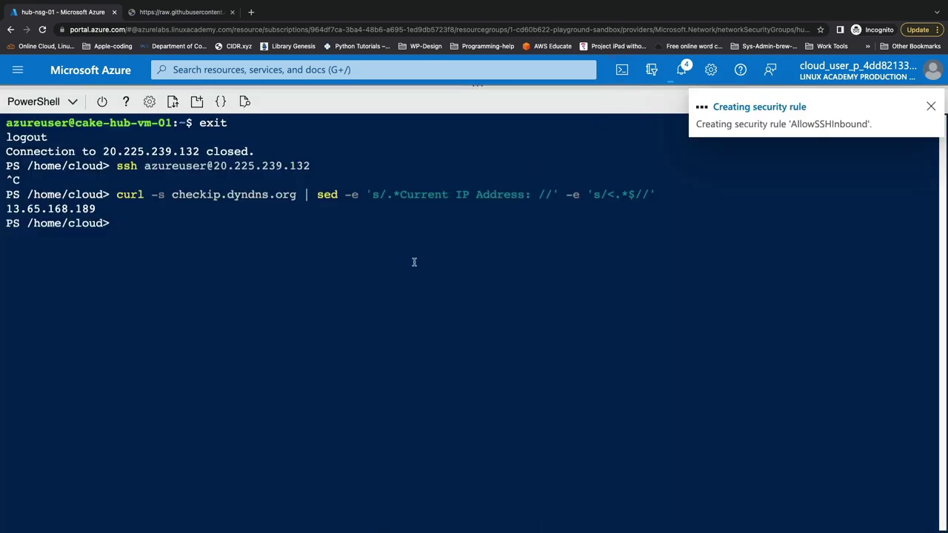
{"action": "type", "text": "clear"}
{"action": "key", "text": "Return"}
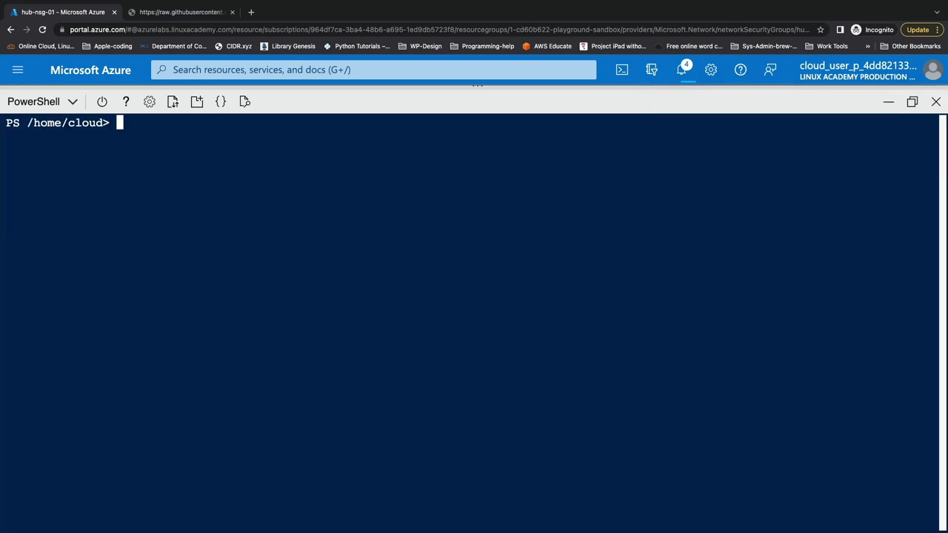
{"action": "key", "text": "Up"}
{"action": "key", "text": "Up"}
{"action": "key", "text": "Up"}
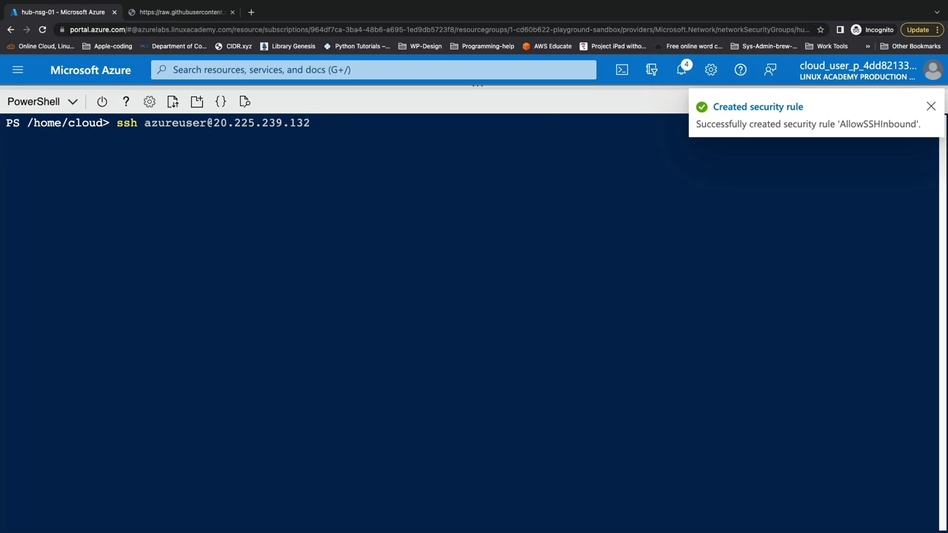
{"action": "key", "text": "Return"}
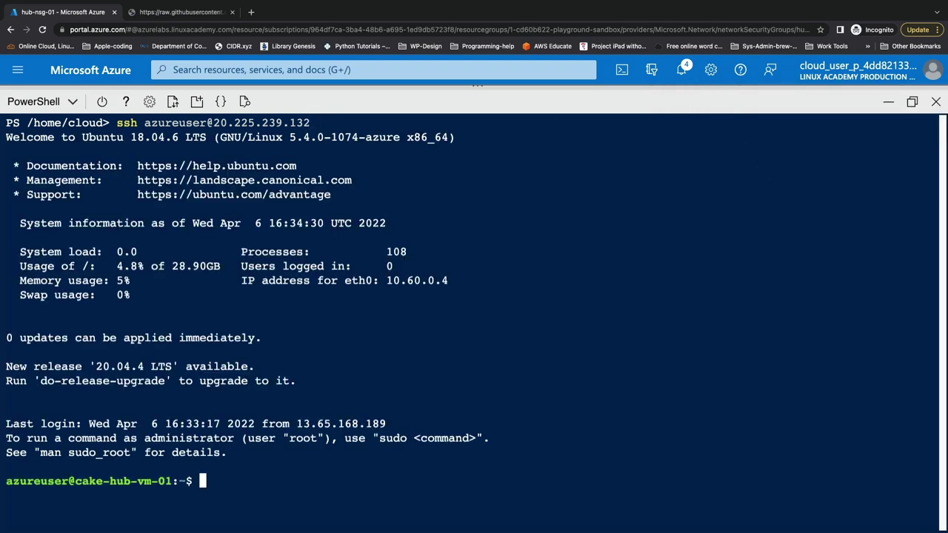
Clear the VM's terminal, test outbound internet access with sudo apt-get update, and hide Cloud Shell.
{"action": "type", "text": "clear"}
{"action": "key", "text": "Return"}
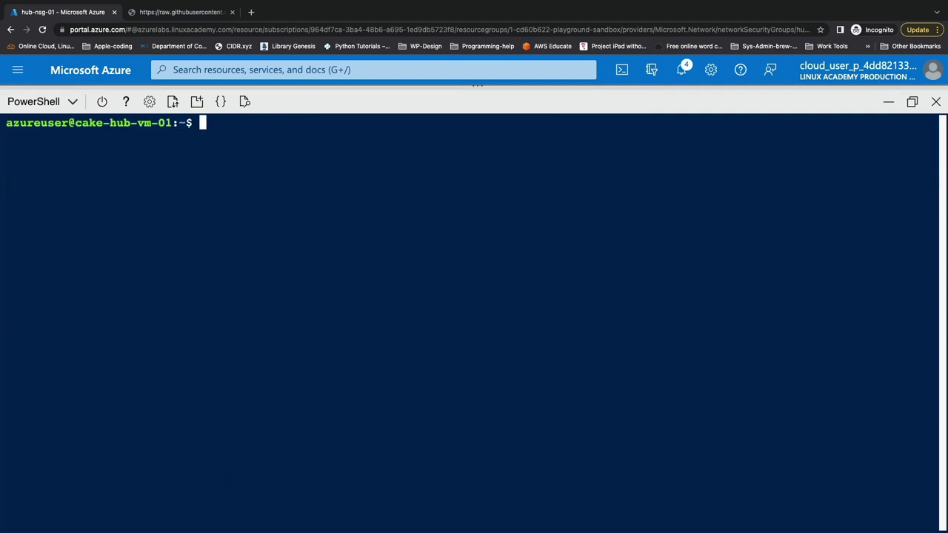
{"action": "type", "text": "sudo apt-get update"}
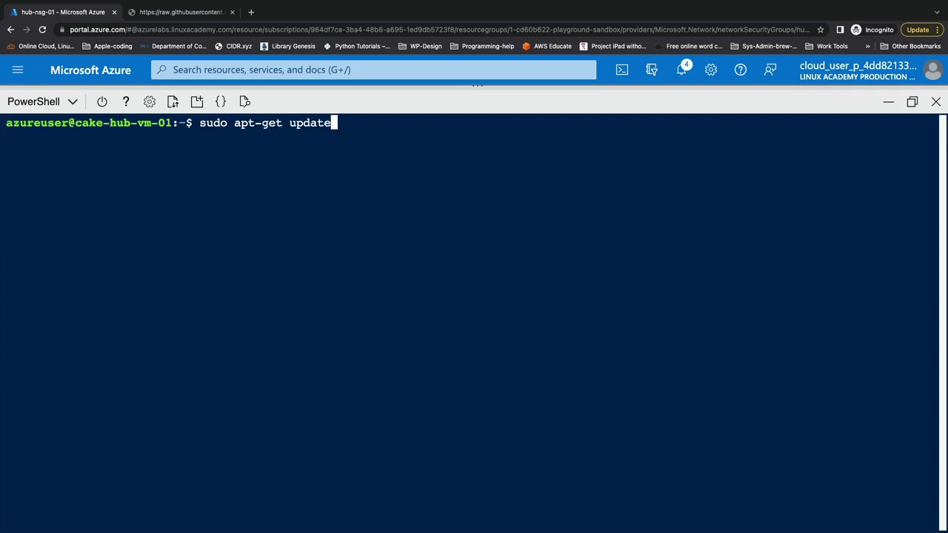
{"action": "key", "text": "Return"}
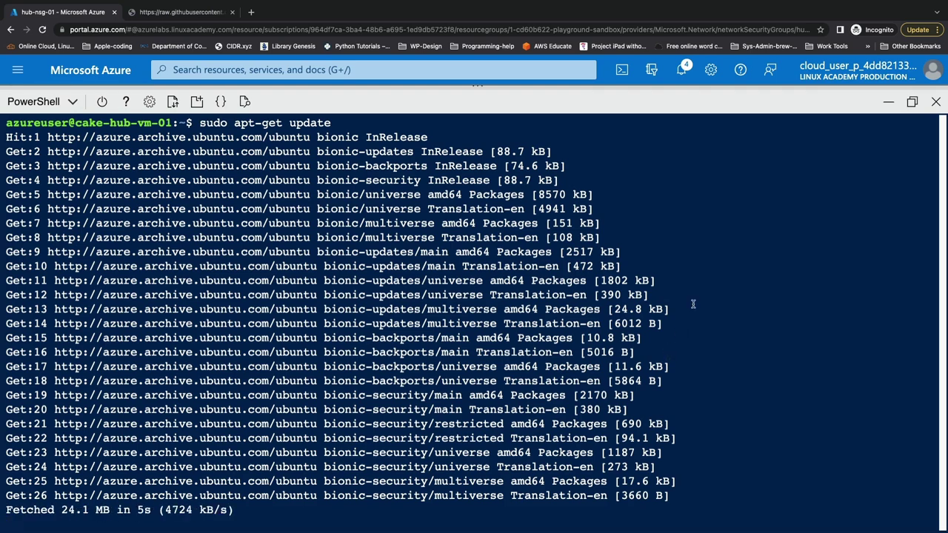
{"action": "left_click", "coordinate": [888, 102]}
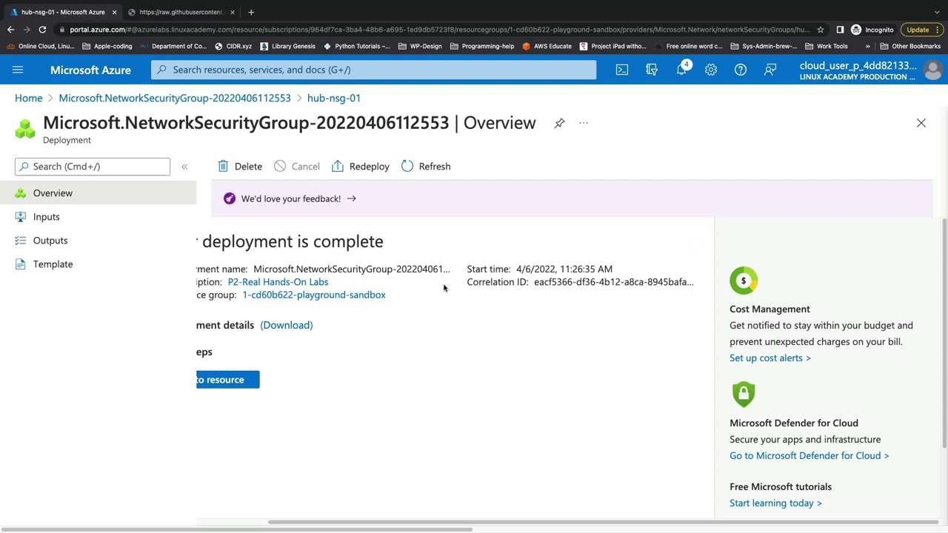
Start a new outbound security rule for hub-nsg-01, keeping both its source and destination as Any.
{"action": "key", "text": "super+bracketleft"}
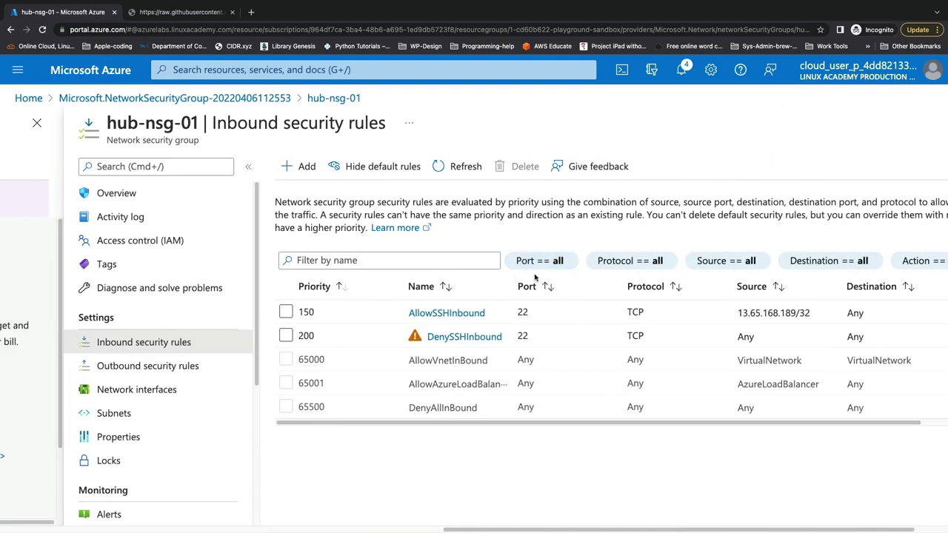
{"action": "left_click", "coordinate": [137, 366]}
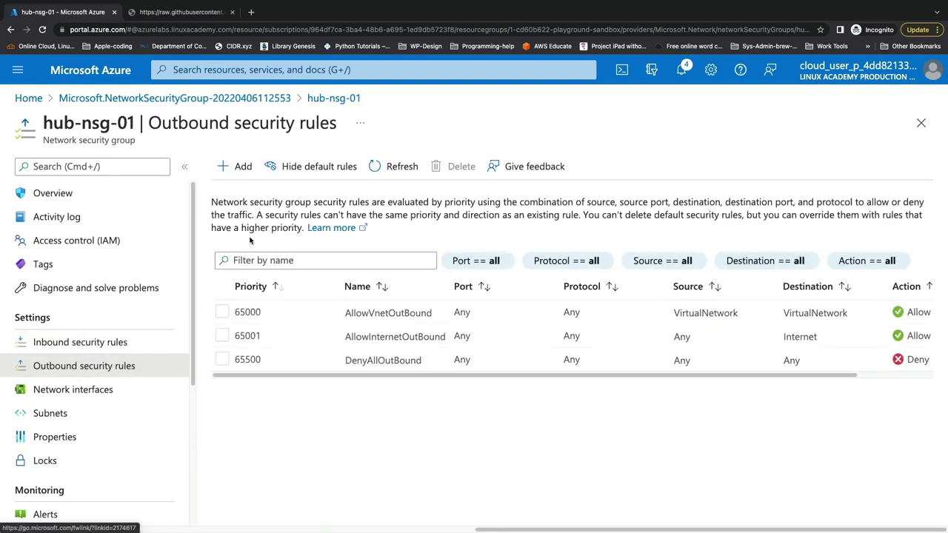
{"action": "left_click", "coordinate": [249, 169]}
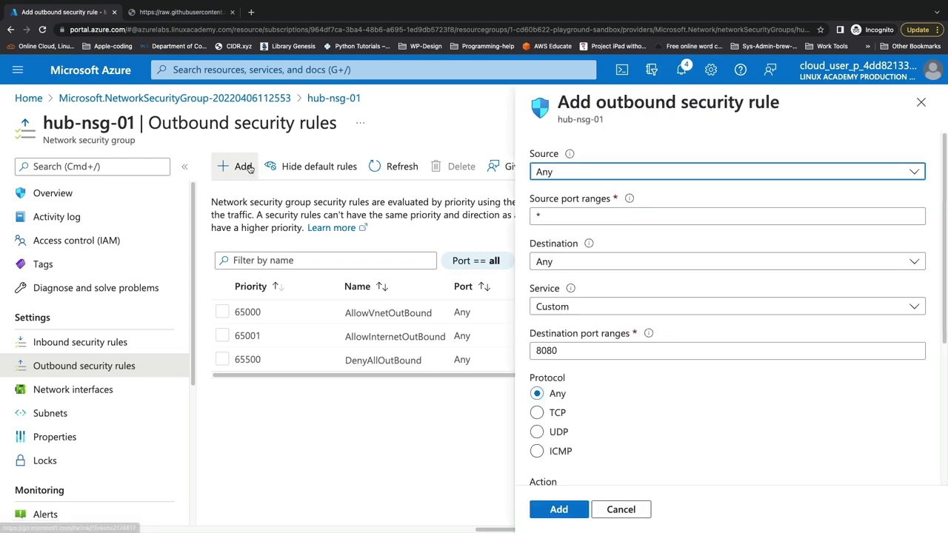
{"action": "left_click", "coordinate": [569, 176]}
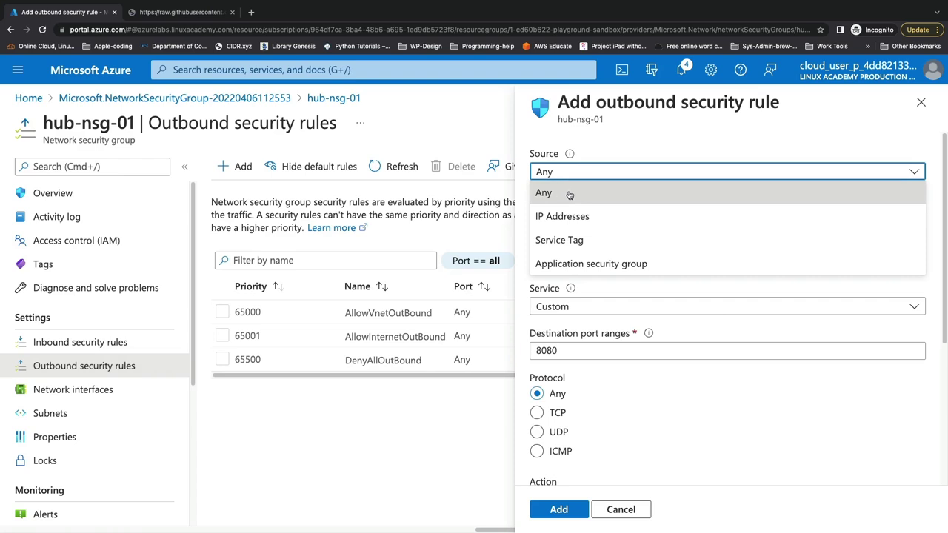
{"action": "left_click", "coordinate": [570, 195]}
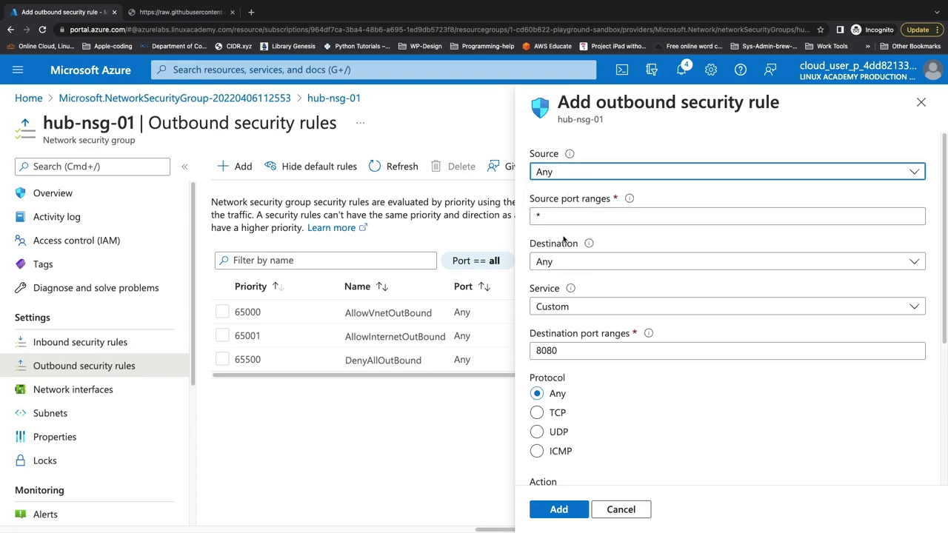
{"action": "left_click", "coordinate": [562, 268]}
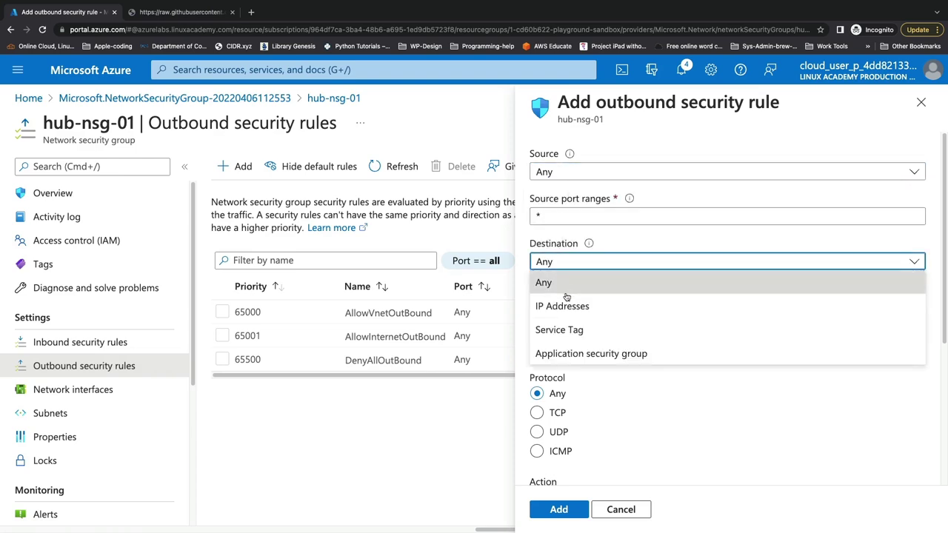
{"action": "left_click", "coordinate": [562, 289]}
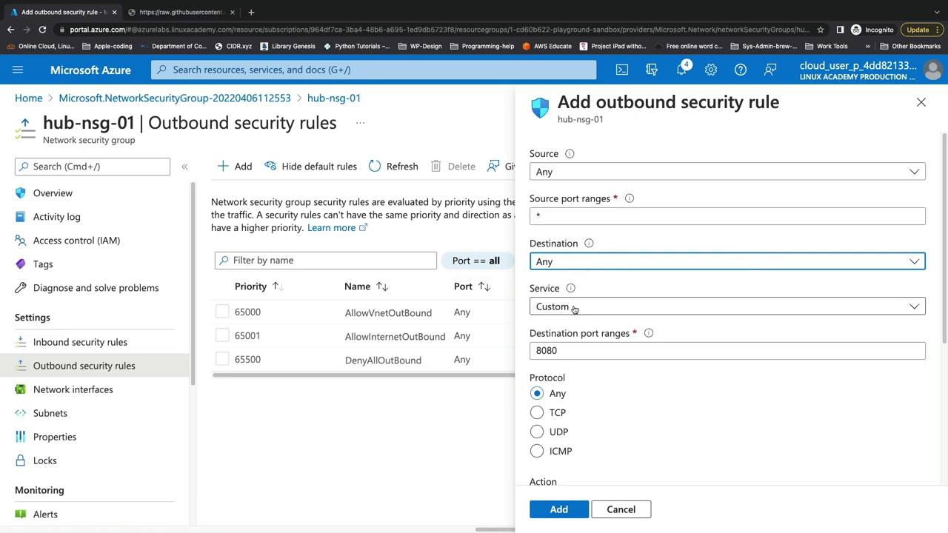
Set the outbound rule's destination port ranges to * and its action to Deny, keeping the protocol as Any.
{"action": "double_click", "coordinate": [569, 348]}
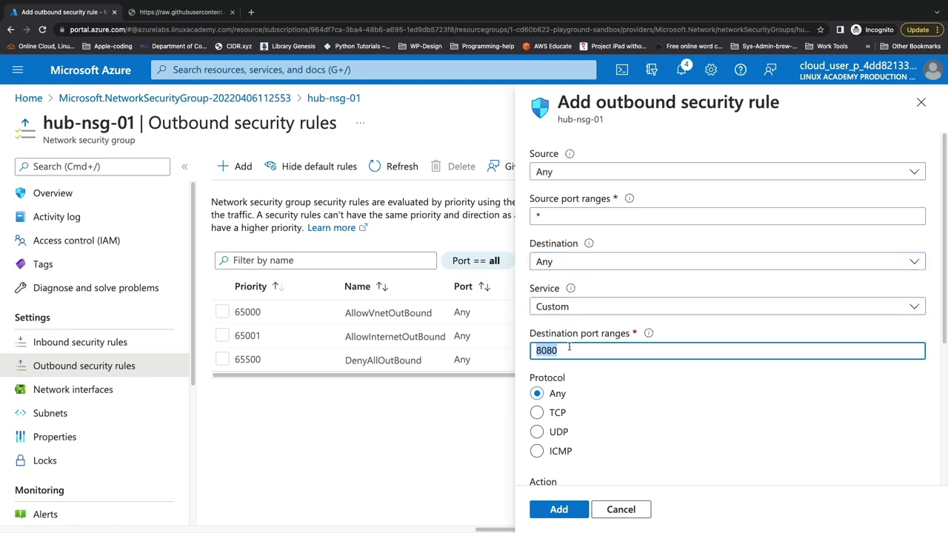
{"action": "key", "text": "BackSpace"}
{"action": "type", "text": "*"}
{"action": "scroll", "coordinate": [609, 398], "scroll_direction": "down", "scroll_amount": 2}
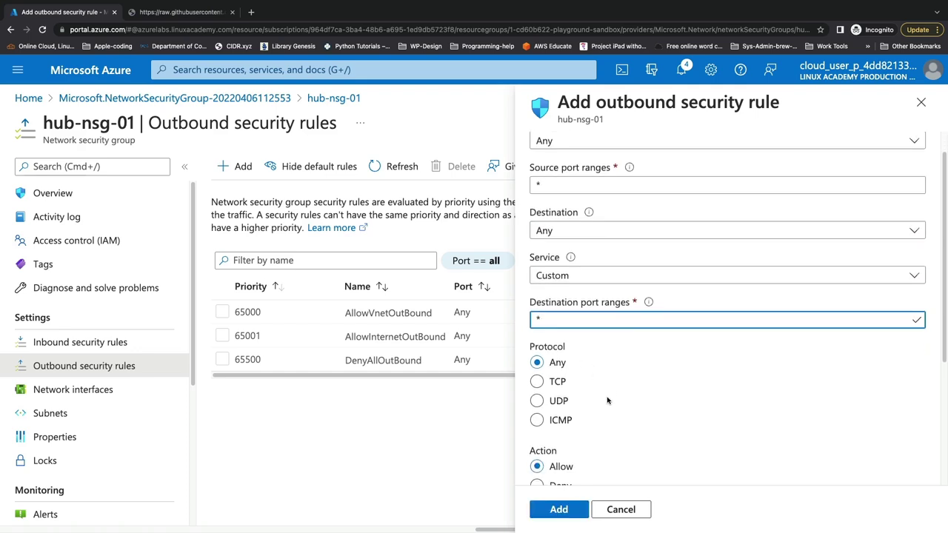
{"action": "scroll", "coordinate": [555, 400], "scroll_direction": "down", "scroll_amount": 1}
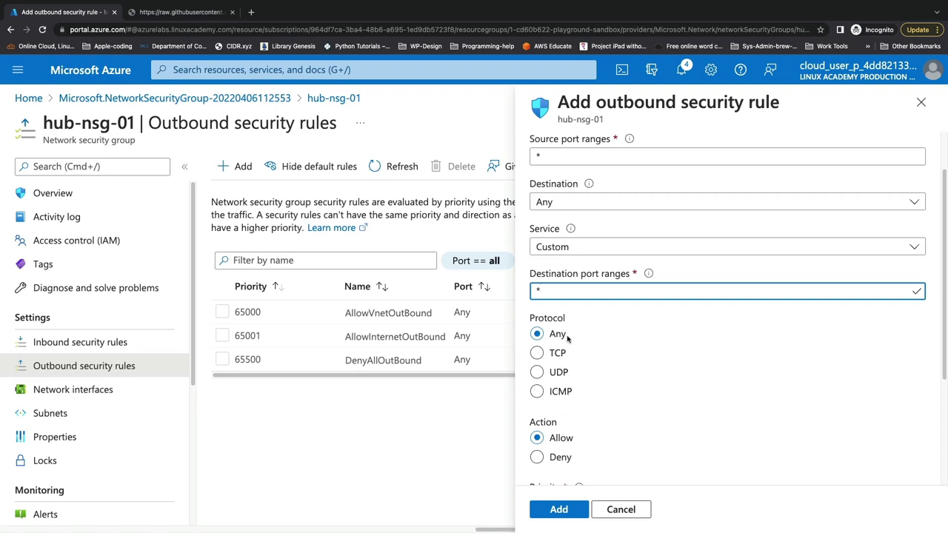
{"action": "scroll", "coordinate": [582, 399], "scroll_direction": "down", "scroll_amount": 2}
{"action": "left_click", "coordinate": [554, 405]}
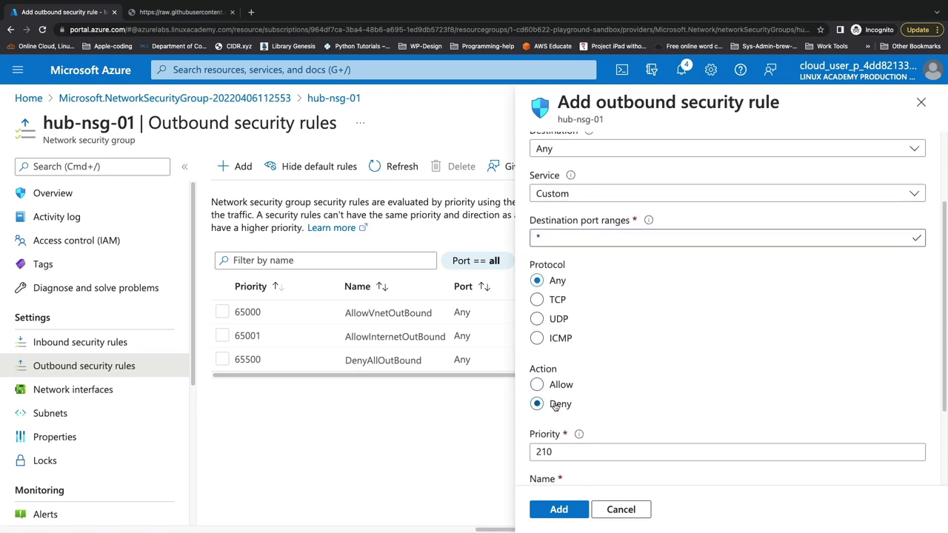
Name the outbound deny rule DenyInternetOutbound and add it to hub-nsg-01 with priority 210.
{"action": "scroll", "coordinate": [554, 404], "scroll_direction": "down", "scroll_amount": 3}
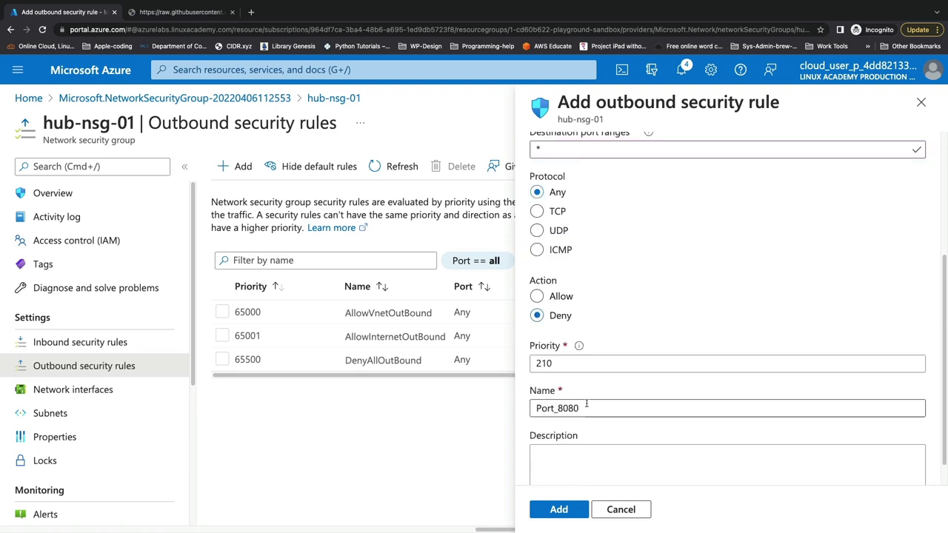
{"action": "double_click", "coordinate": [586, 407]}
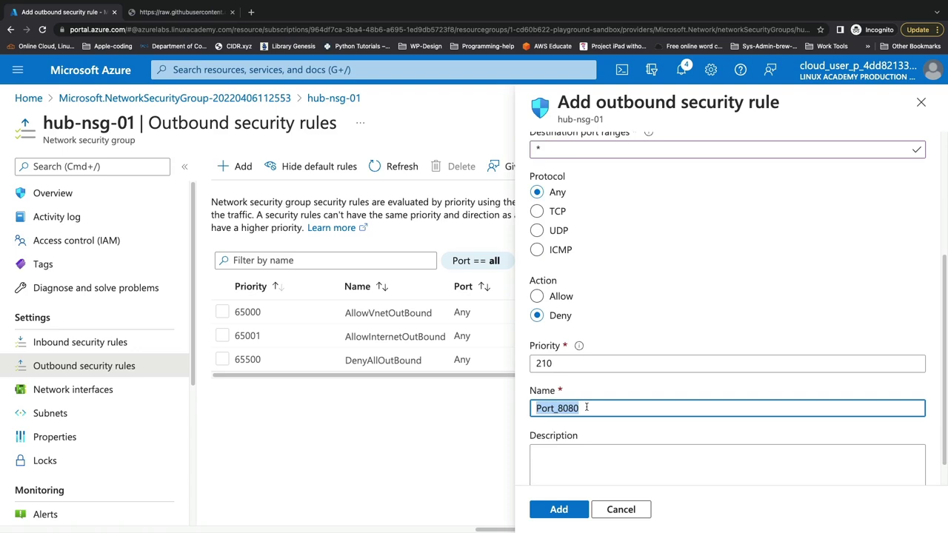
{"action": "type", "text": "Al"}
{"action": "type", "text": "Deny"}
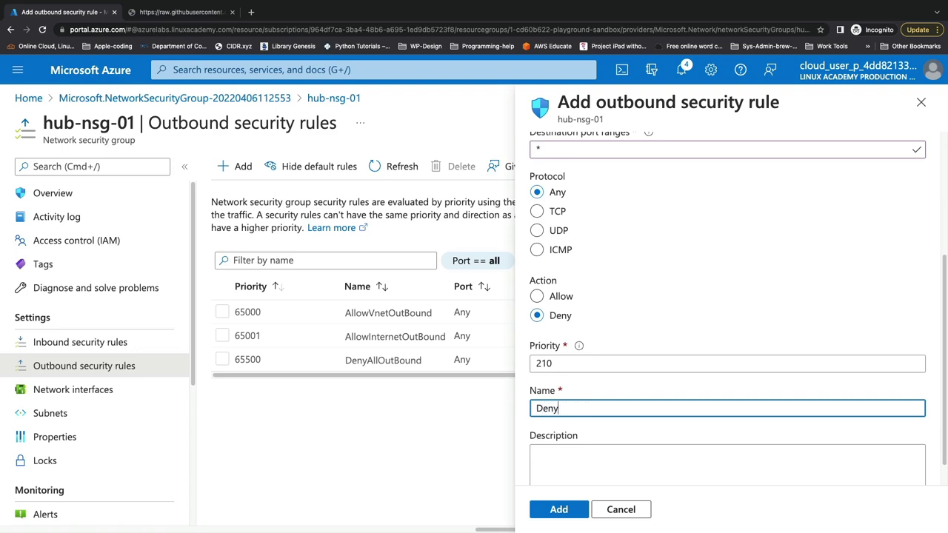
{"action": "type", "text": "InternetOutbound"}
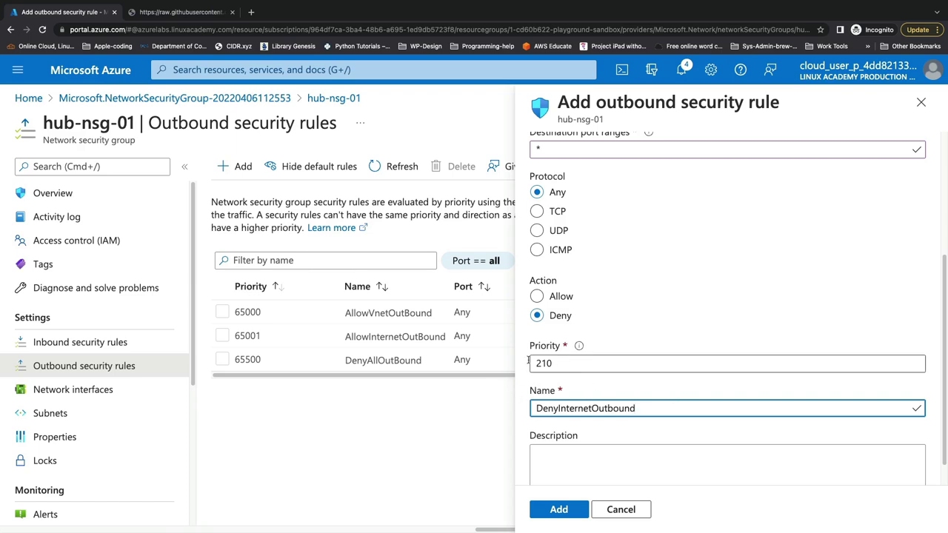
{"action": "left_click", "coordinate": [573, 510]}
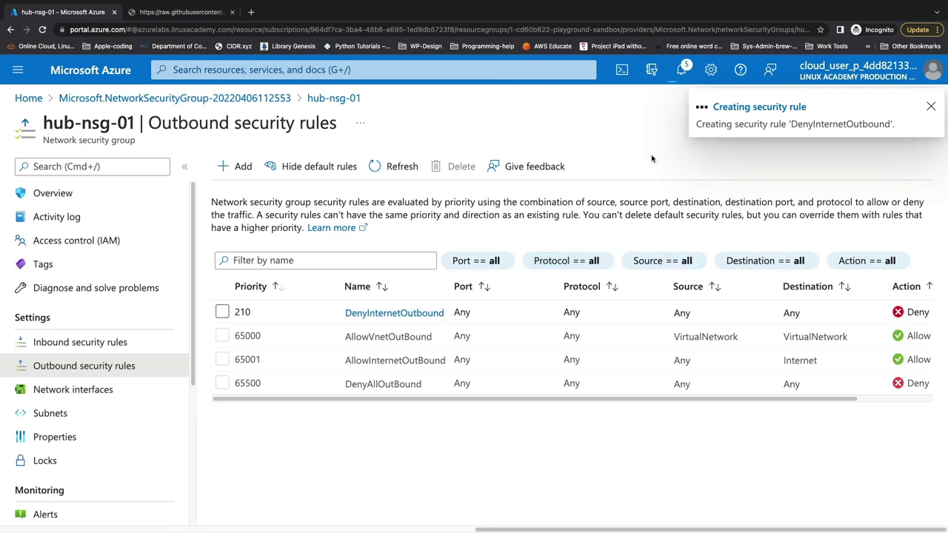
Reopen Cloud Shell, clear the hub VM's terminal, and retest outbound internet access with sudo apt-get update.
{"action": "left_click", "coordinate": [622, 74]}
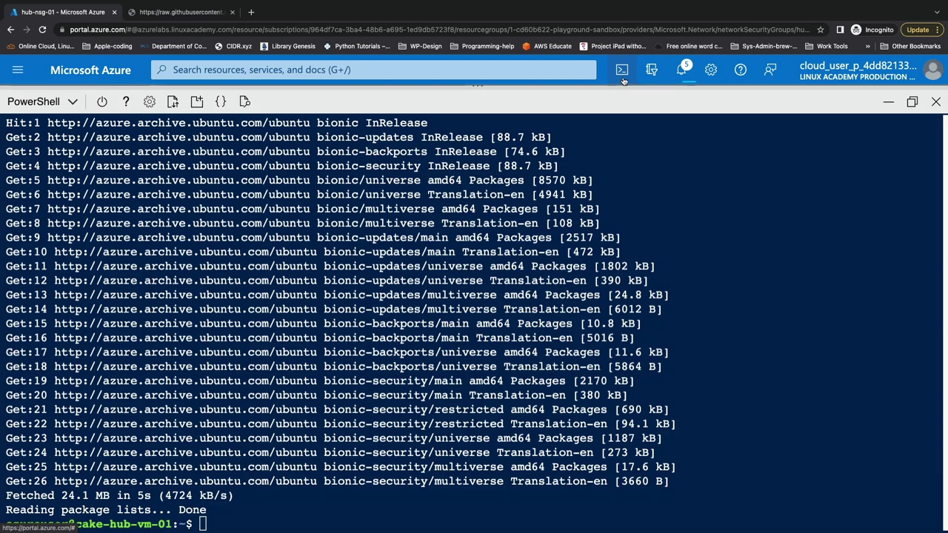
{"action": "type", "text": "clear"}
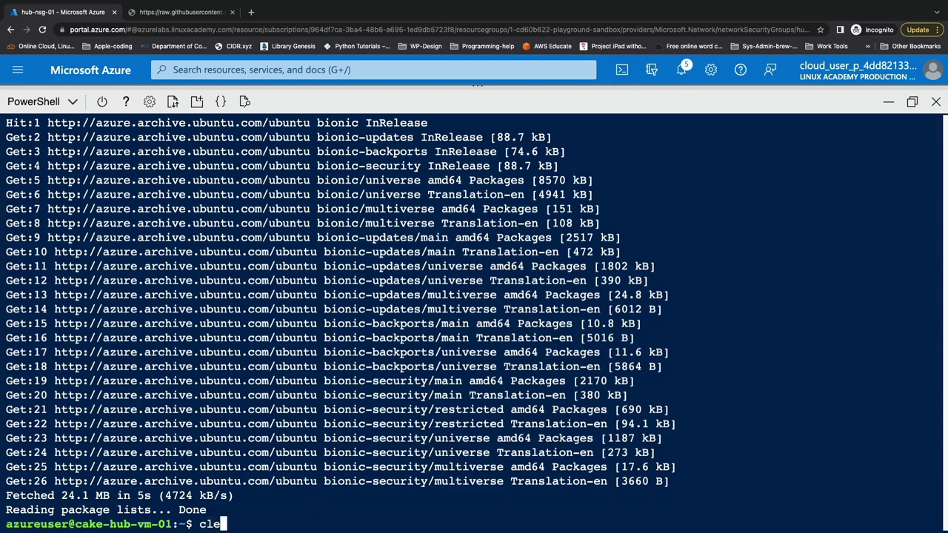
{"action": "key", "text": "Return"}
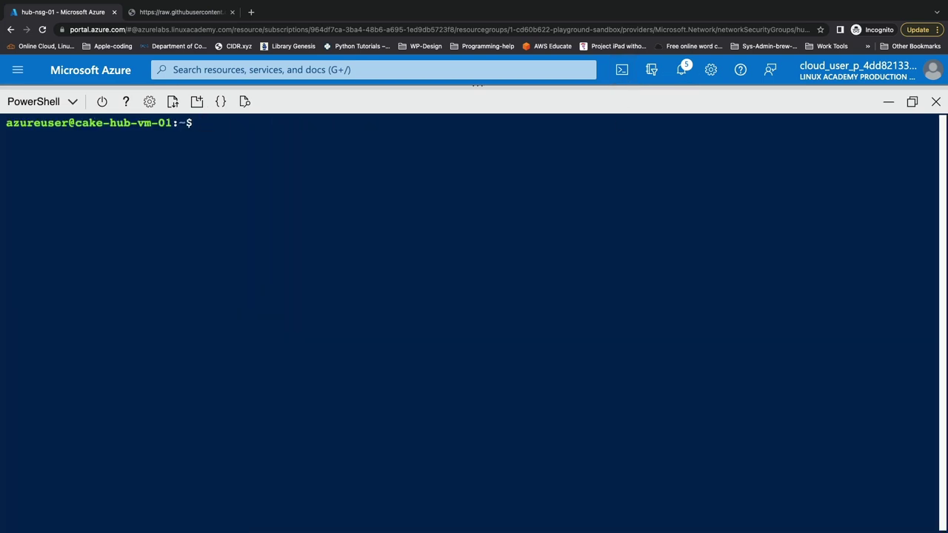
{"action": "type", "text": "sudo apt-get update"}
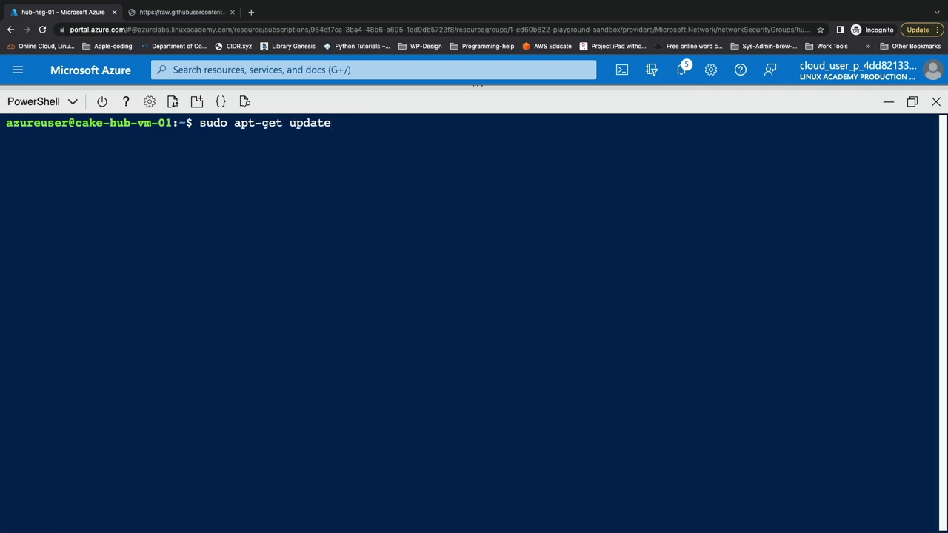
{"action": "key", "text": "Return"}
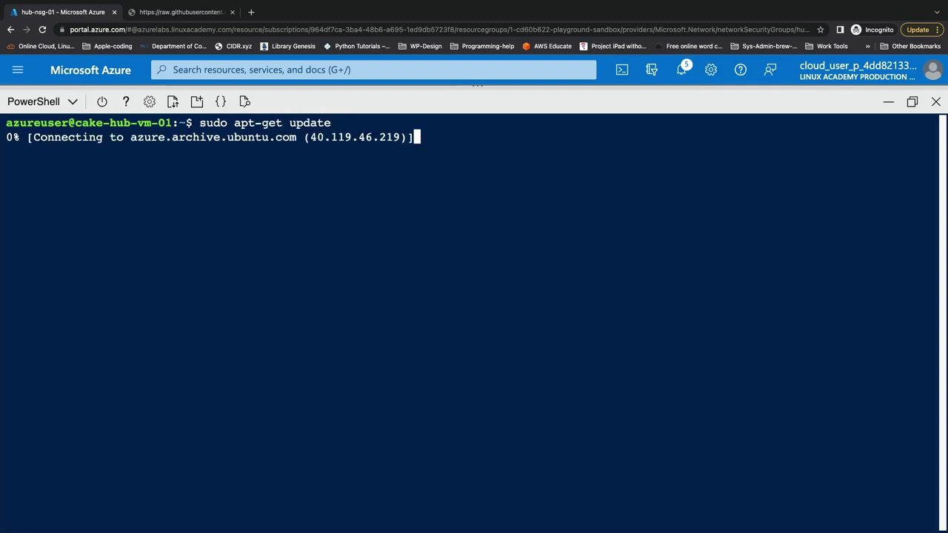